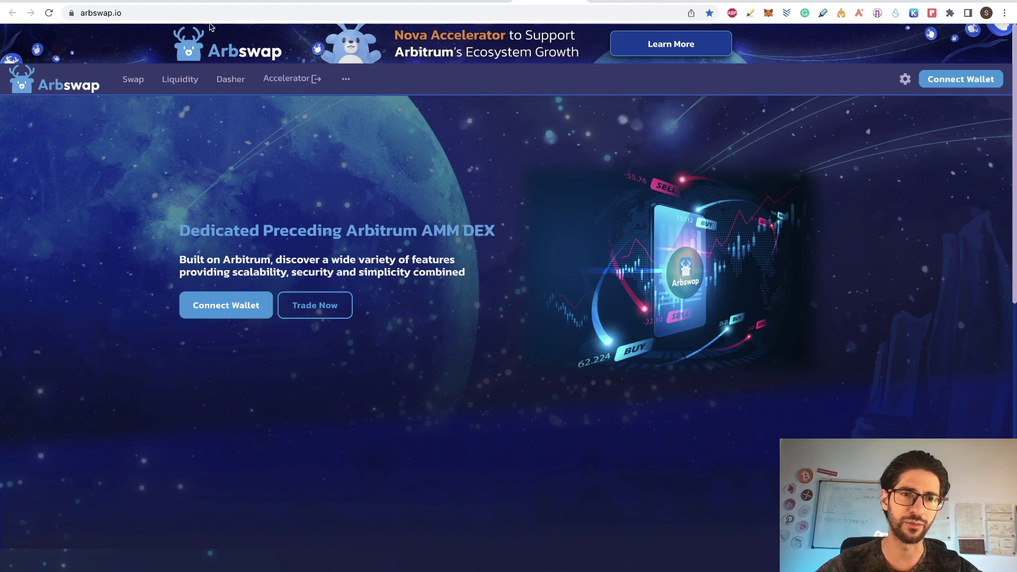
# Step: Switch to the Airdrops spreadsheet listing the Arbswap steps: network, bridging ETH to Arbitrum Nova, swap, liquidity
pyautogui.hotkey('ctrl', 'Tab')
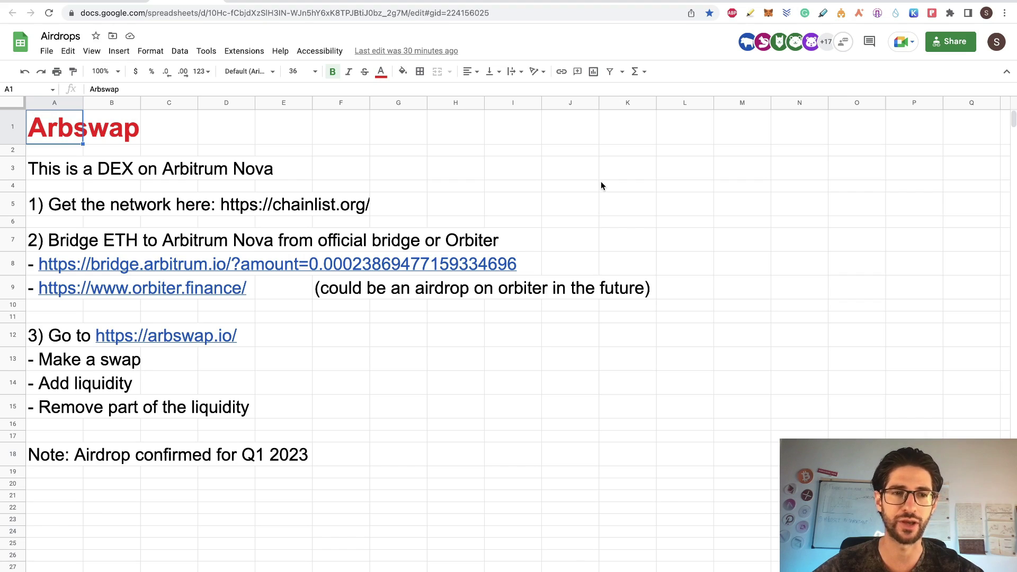
# Step: Bring up the Airdrop Organizer – Crypto Currency State spreadsheet tracking Arbitrum through Zkasino
pyautogui.click(115, 1)
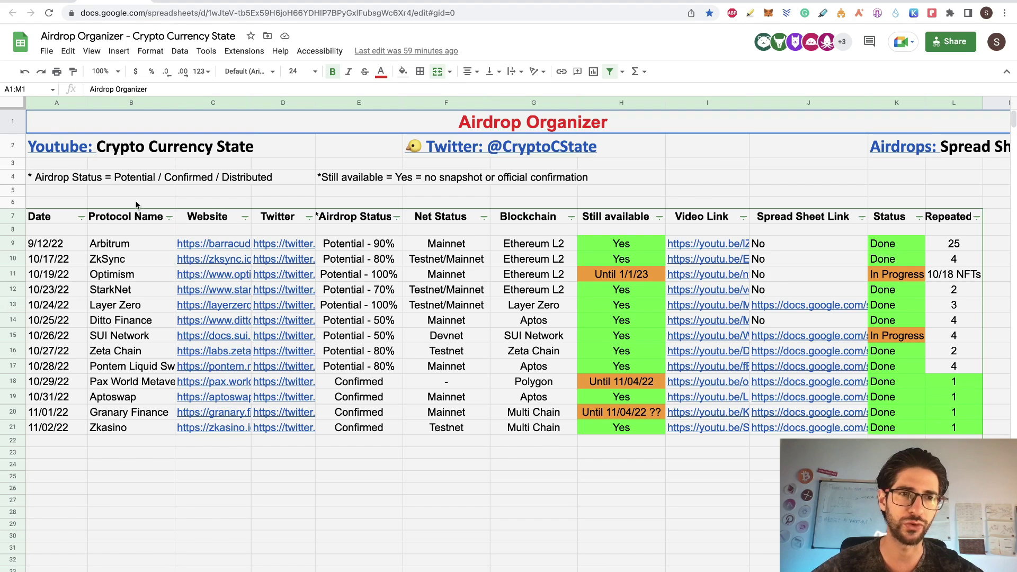
# Step: Browse the Crypto Currency State YouTube channel's uploaded videos, then go back to the Airdrop Organizer sheet
pyautogui.click(51, 2)
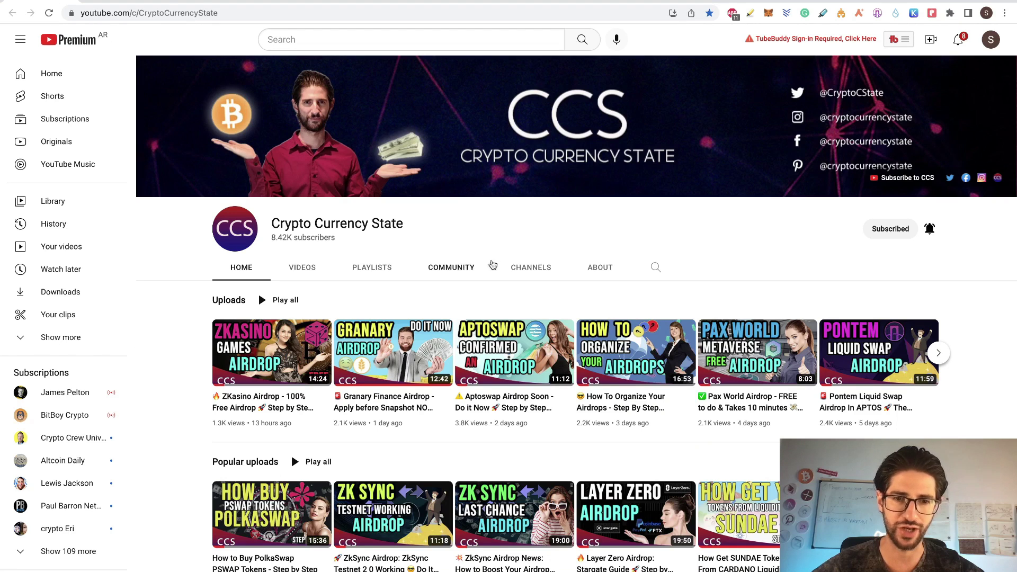
pyautogui.click(306, 273)
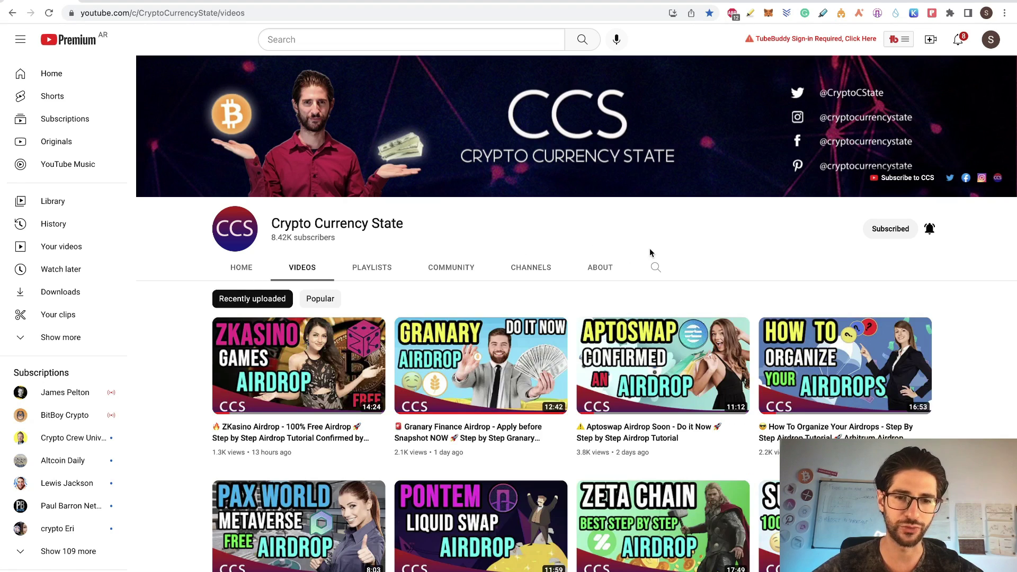
pyautogui.scroll(-1, 649, 252)
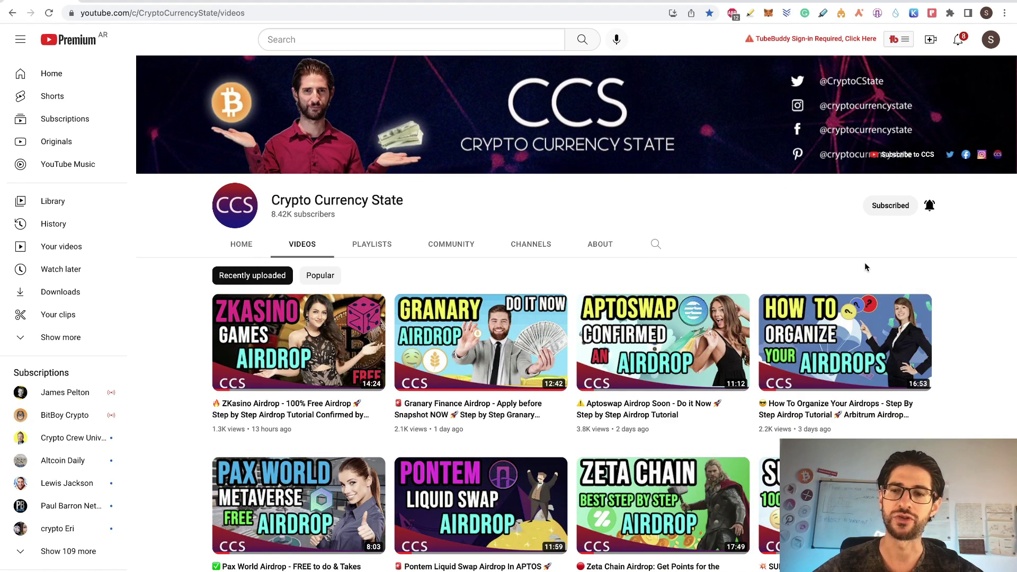
pyautogui.click(137, 3)
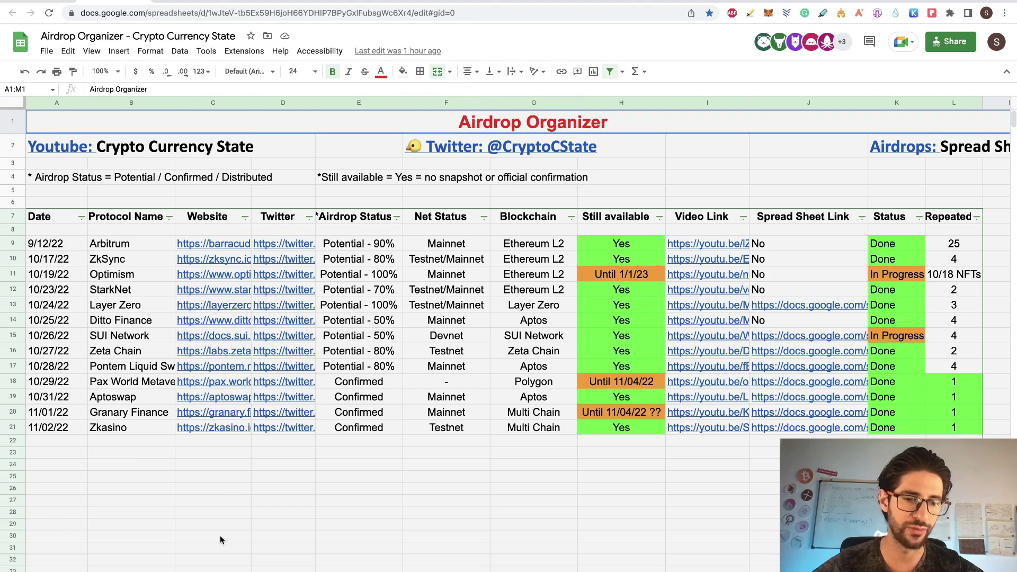
# Step: Open the Arbitrum Airdrop sheet showing 10 tasks color-coded by date
pyautogui.click(424, 571)
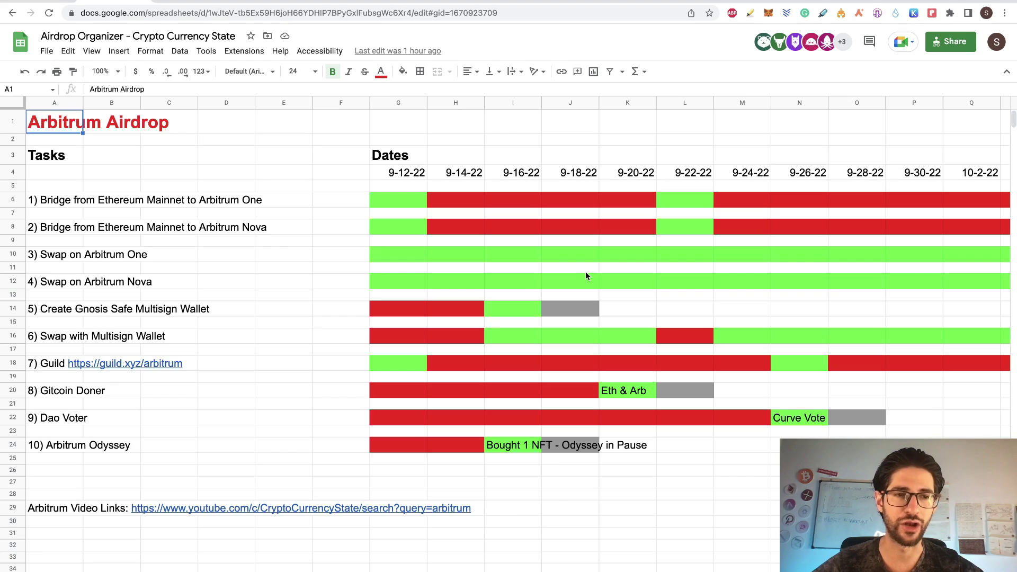
# Step: Return to the main Airdrop Organizer sheet of tracked protocols
pyautogui.click(143, 571)
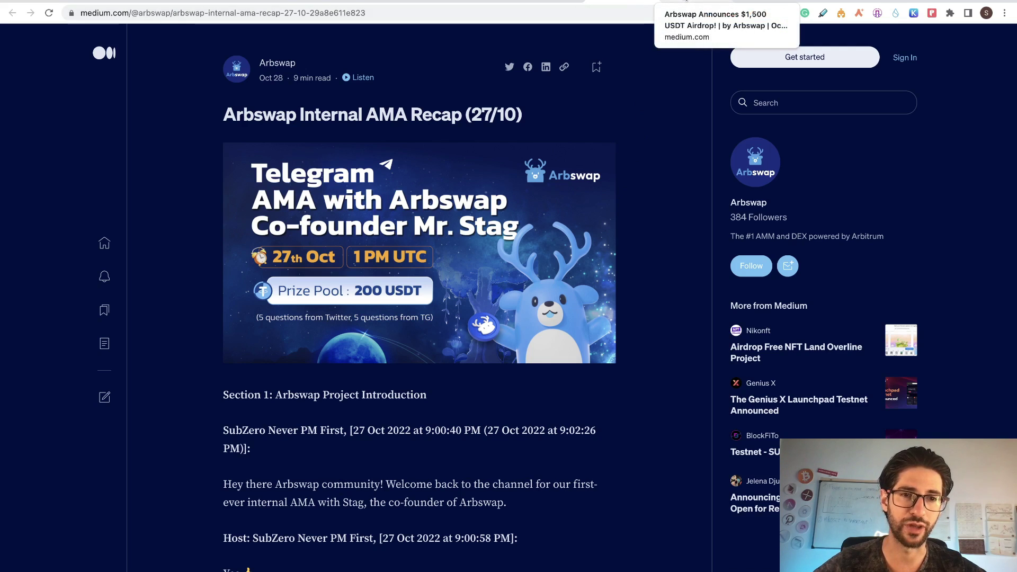
# Step: Read the $1,500 USDT airdrop announcement and AMA recap articles, then the Arbswap tweet
pyautogui.click(687, 1)
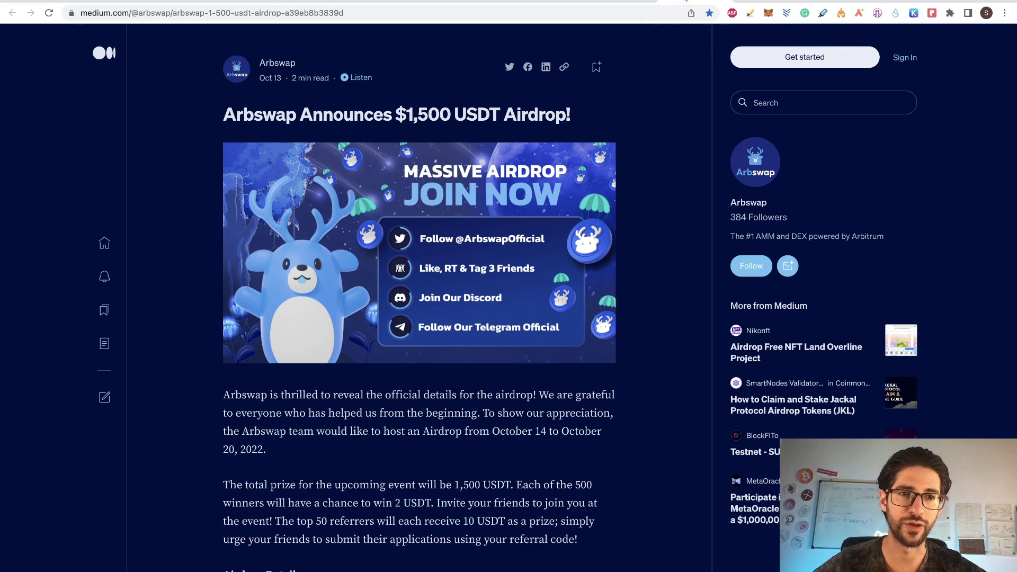
pyautogui.click(621, 1)
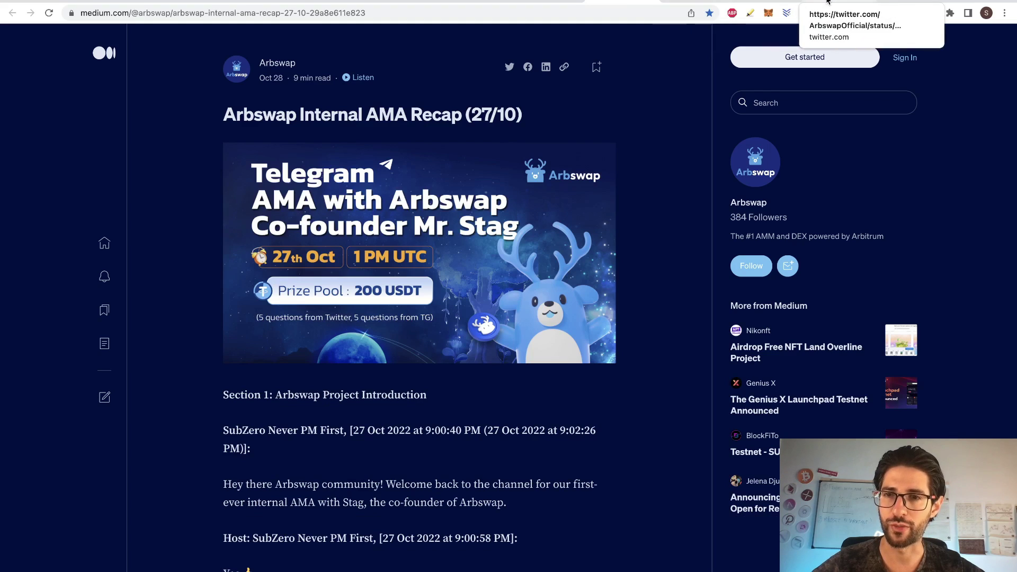
pyautogui.hotkey('ctrl', 'Tab')
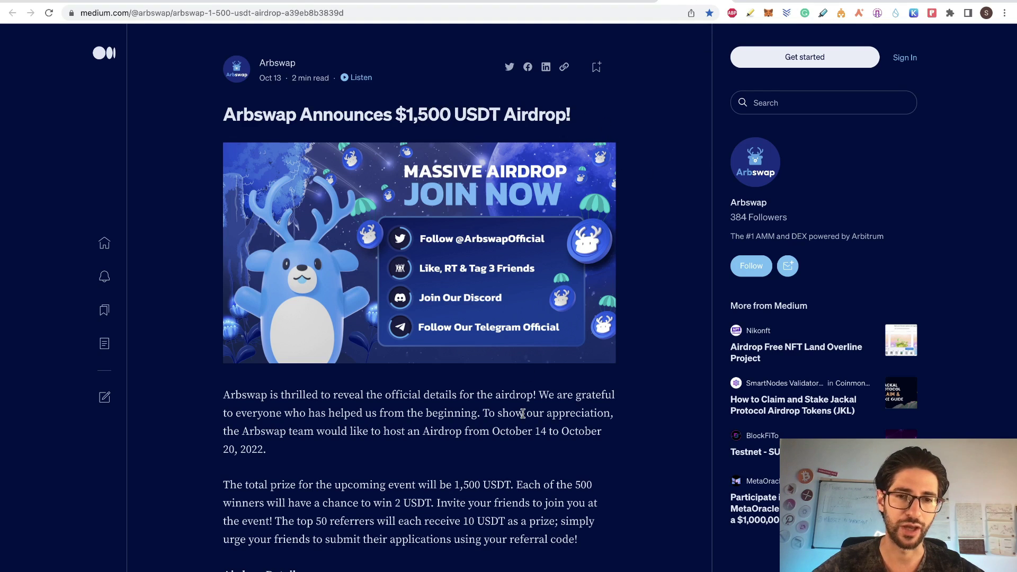
pyautogui.hotkey('ctrl', 'Tab')
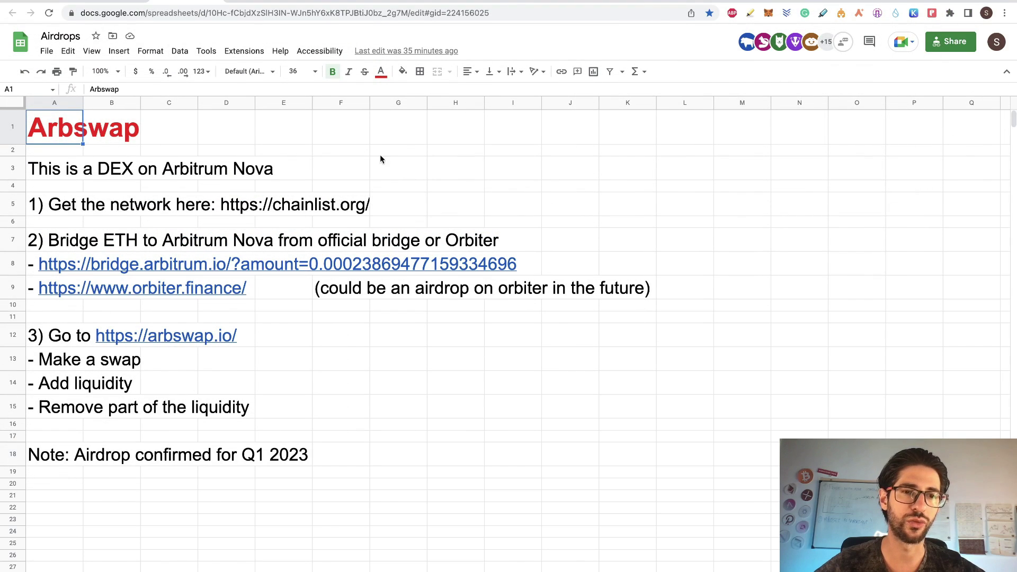
# Step: Search Chainlist for 'arbitrum' and connect the wallet on the Arbitrum Nova entry
pyautogui.click(331, 1)
pyautogui.click(559, 49)
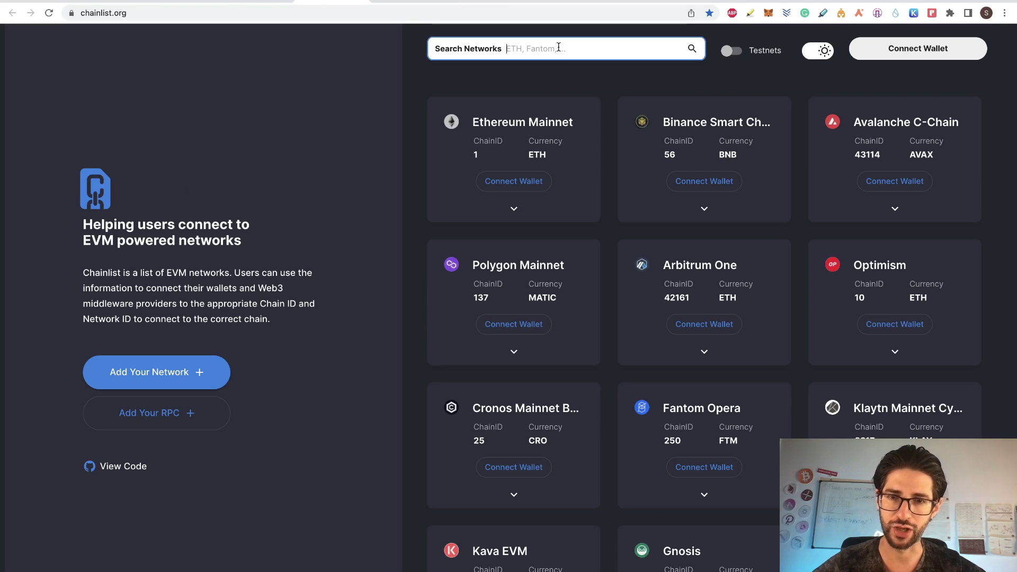
pyautogui.write('arbitrum')
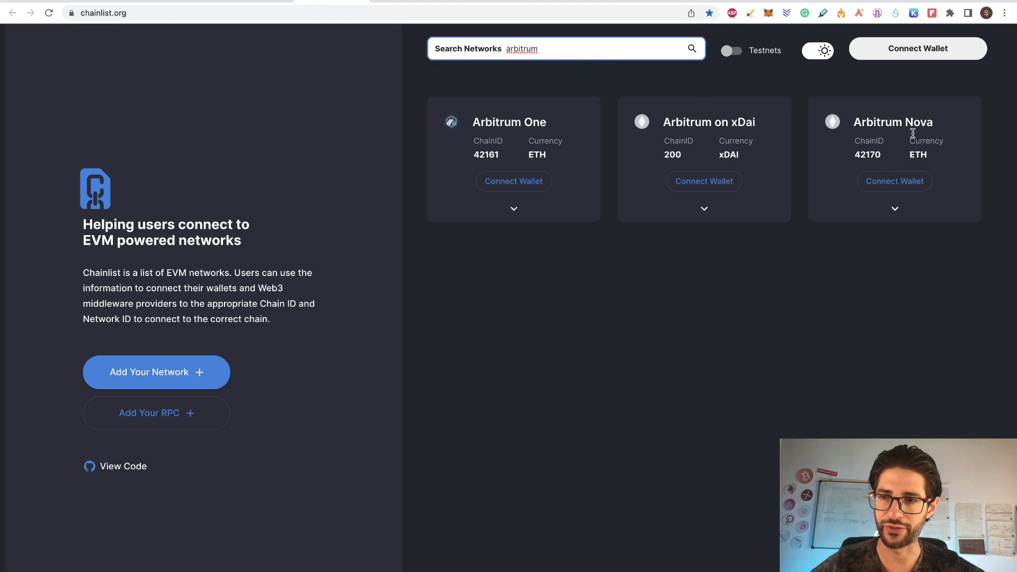
pyautogui.click(903, 182)
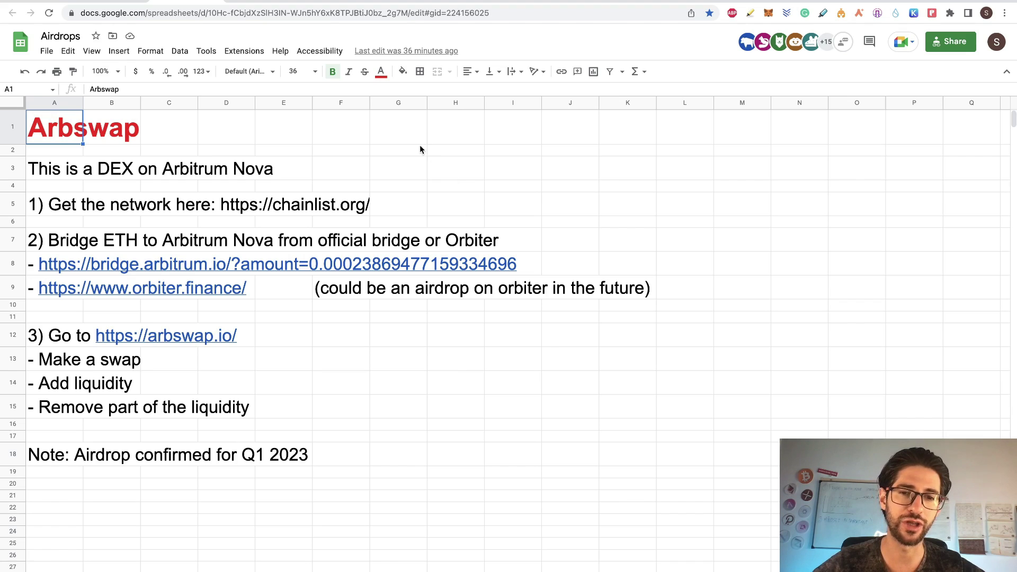
# Step: Connect the MetaMask wallet account to the Arbitrum Bridge page
pyautogui.hotkey('ctrl', 'Tab')
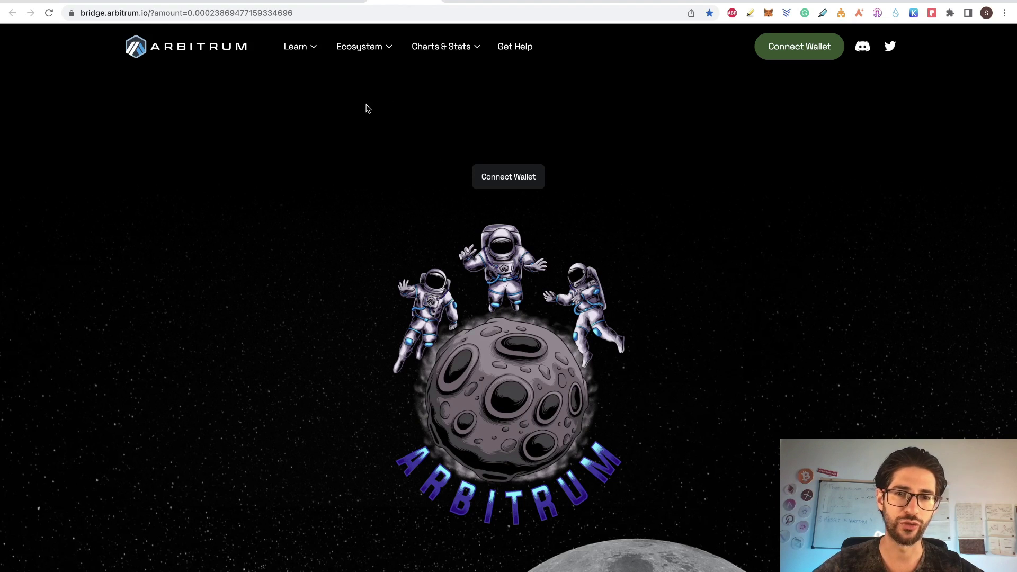
pyautogui.click(778, 56)
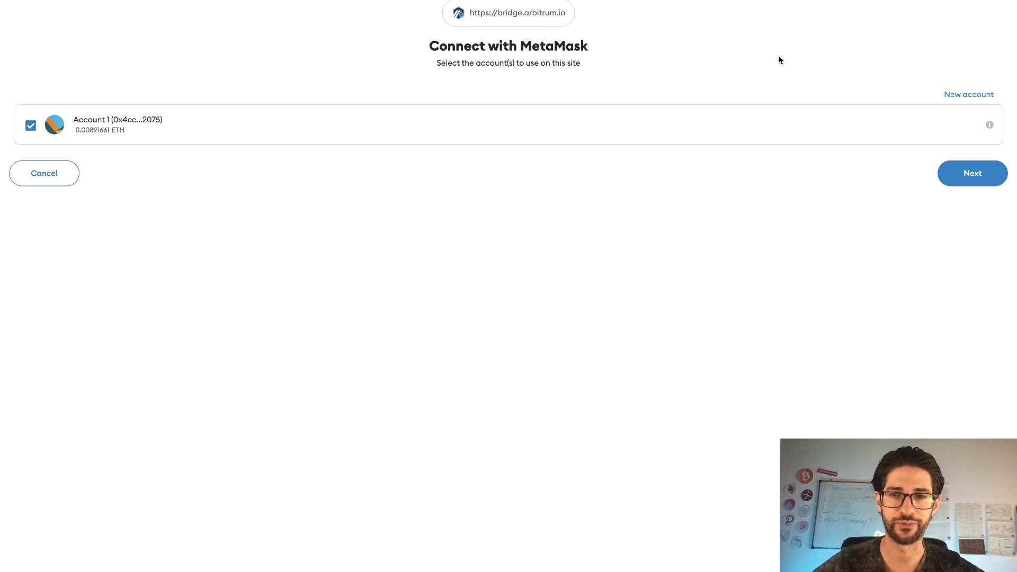
pyautogui.click(956, 183)
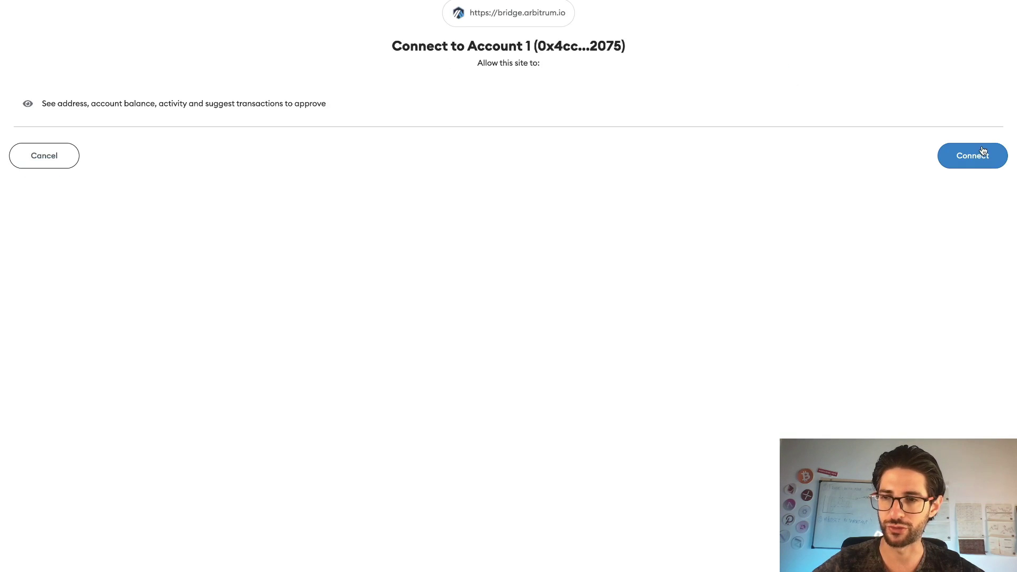
pyautogui.click(980, 154)
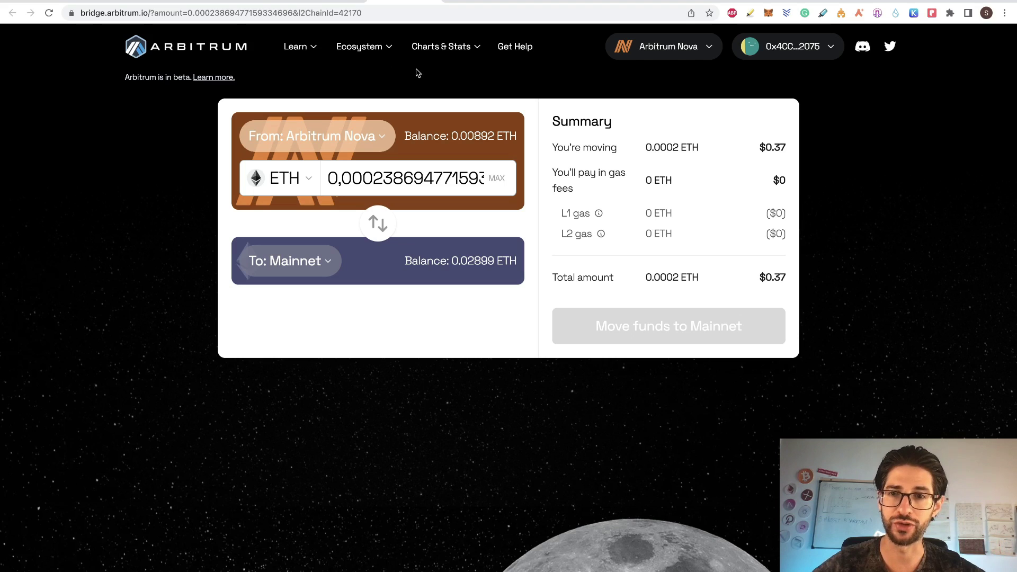
# Step: Start a 0.005 ETH deposit from Mainnet to Arbitrum Nova and allow the wallet network switch
pyautogui.hotkey('ctrl', 'shift', 'Tab')
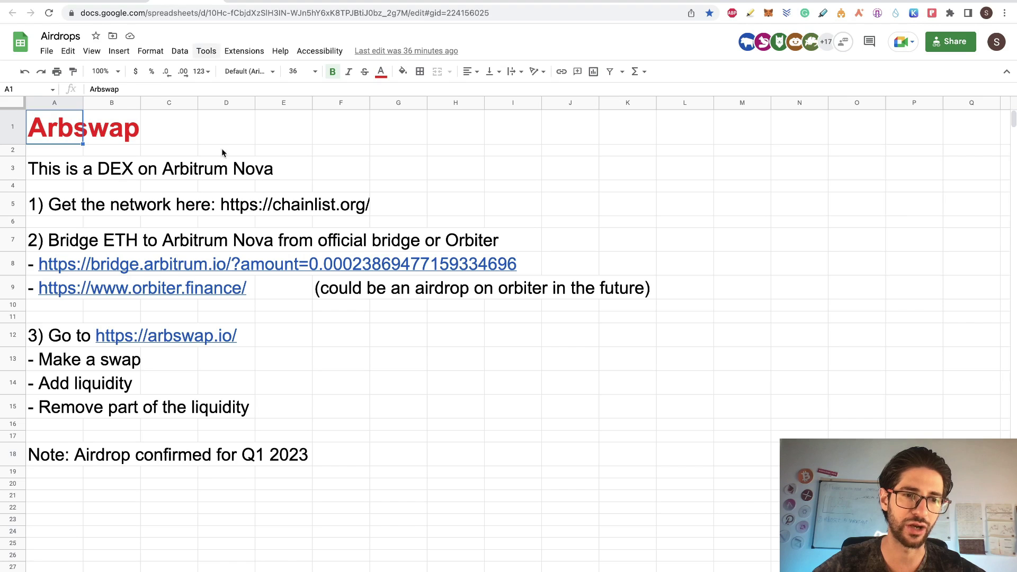
pyautogui.click(407, 2)
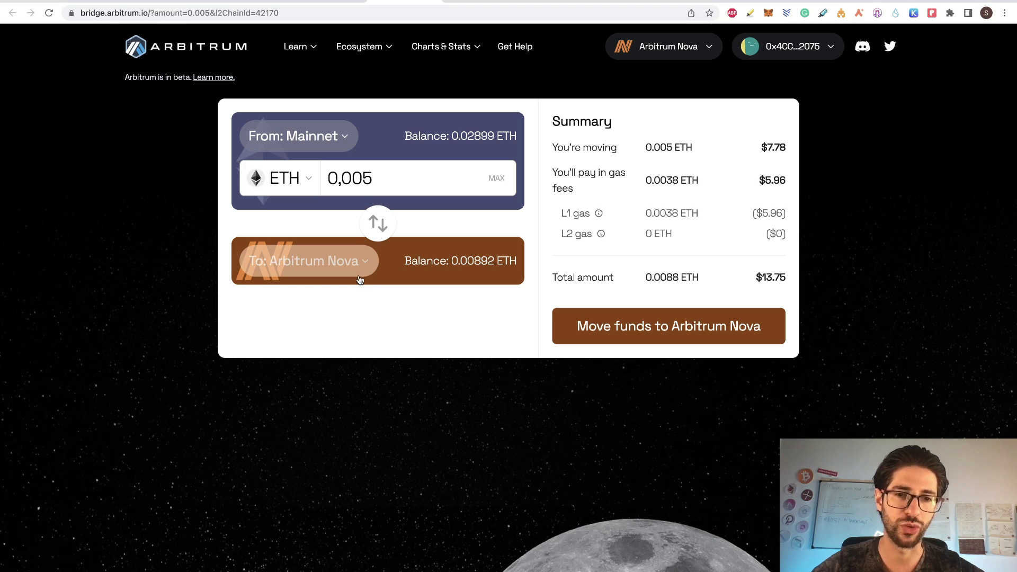
pyautogui.click(611, 327)
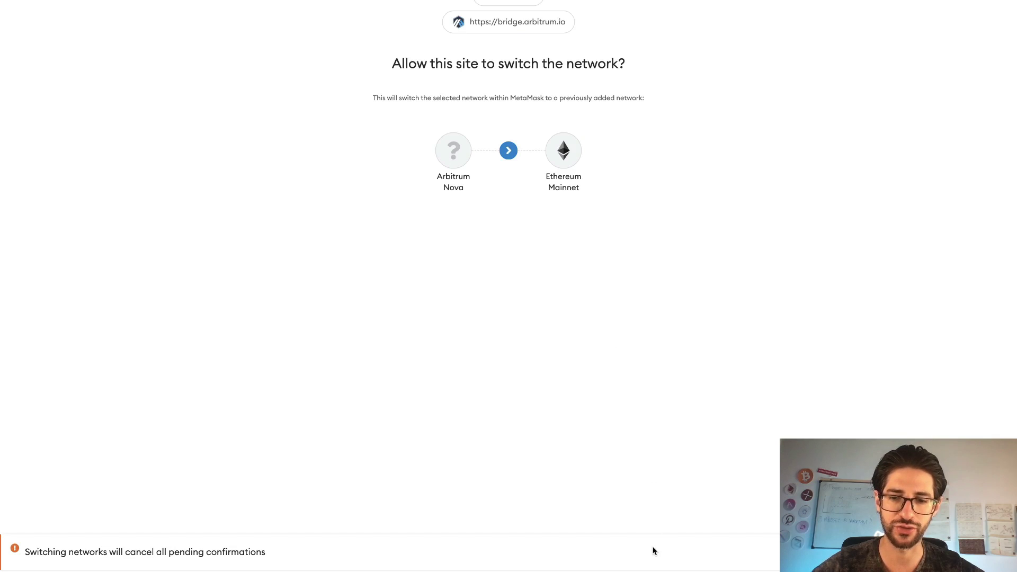
pyautogui.click(651, 551)
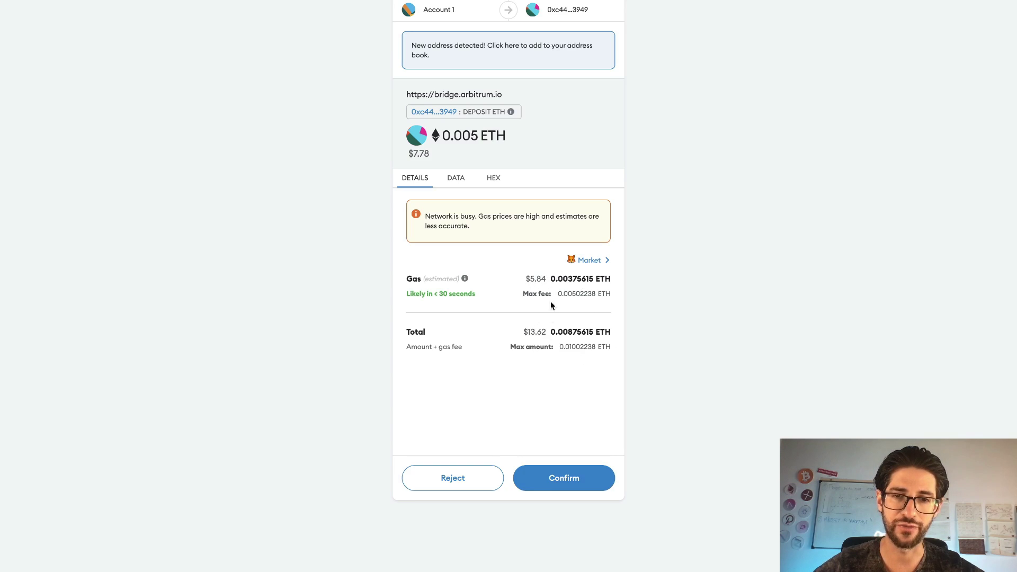
# Step: Approve the 0.005 ETH bridge deposit, then move on to the Orbiter Finance bridge page
pyautogui.click(566, 478)
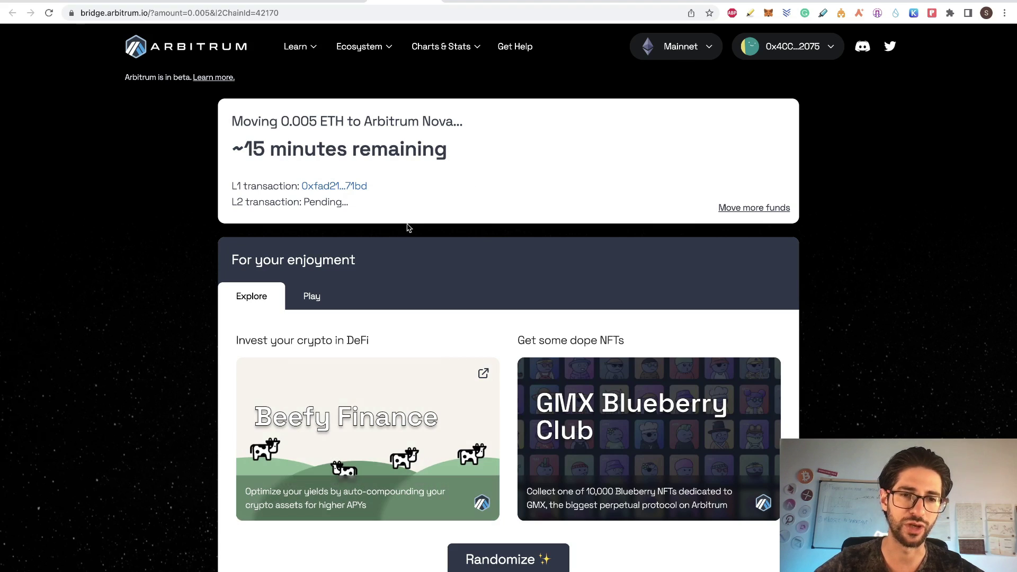
pyautogui.hotkey('ctrl', 'Tab')
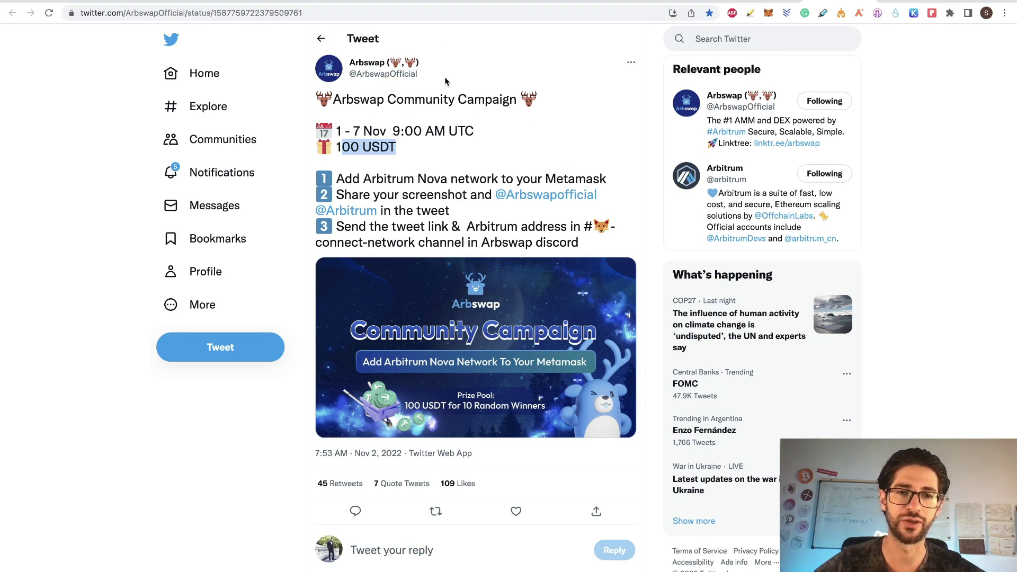
pyautogui.click(462, 2)
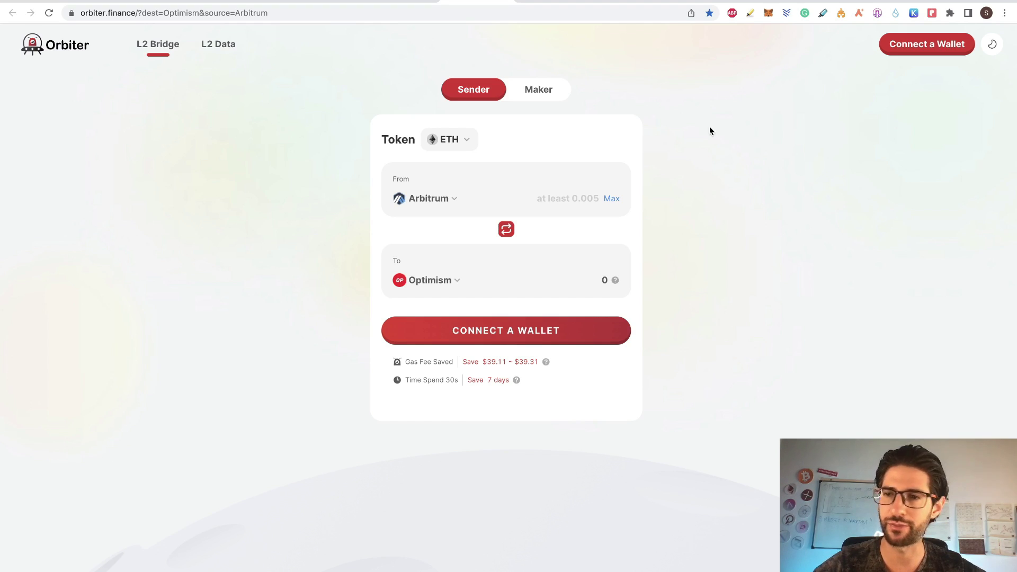
# Step: Connect MetaMask to Orbiter and enter a 0.01 ETH transfer from Ethereum to Arbitrum Nova
pyautogui.click(926, 47)
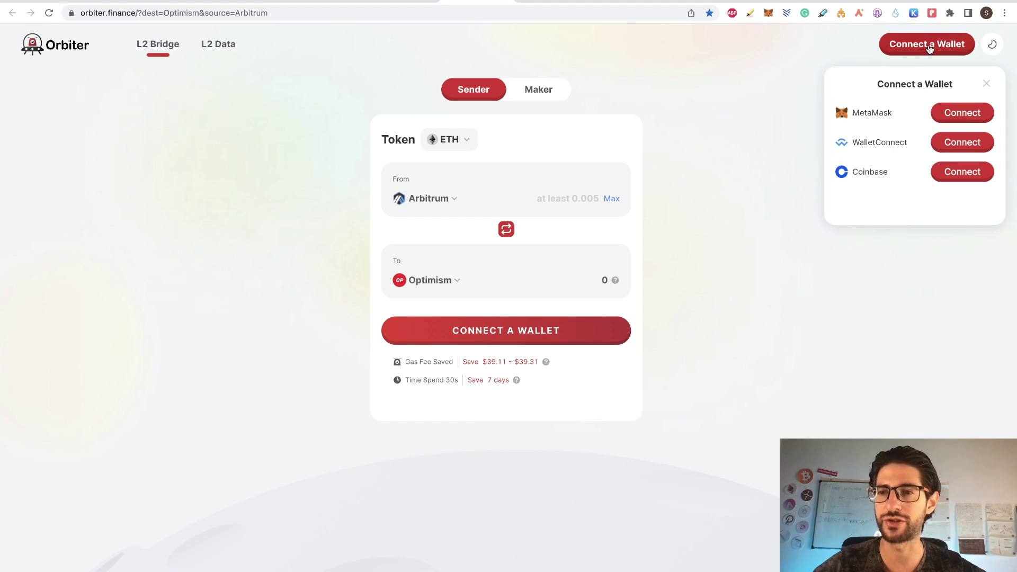
pyautogui.click(955, 108)
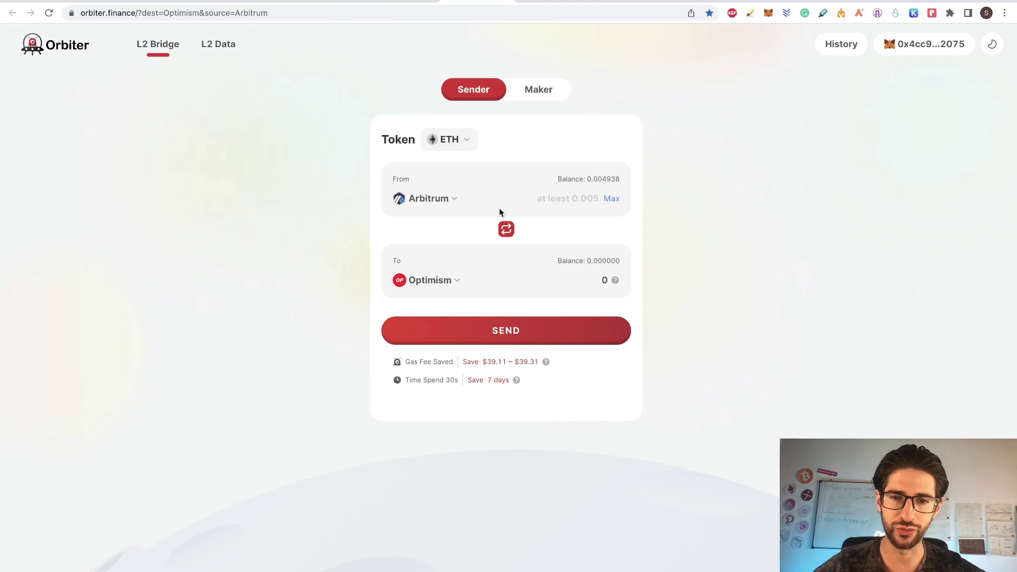
pyautogui.click(457, 199)
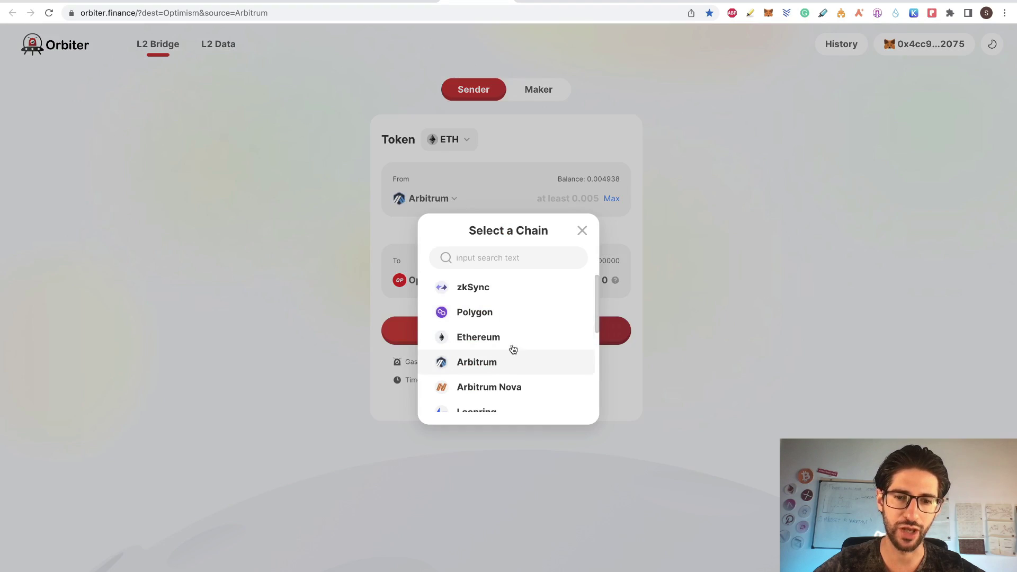
pyautogui.scroll(-4, 519, 318)
pyautogui.scroll(5, 523, 318)
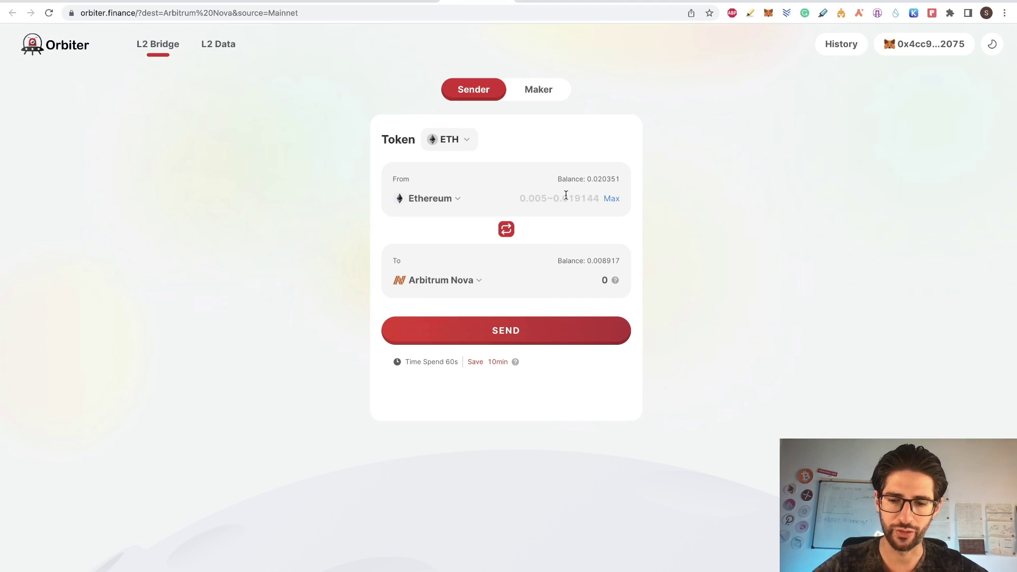
pyautogui.write('0.01')
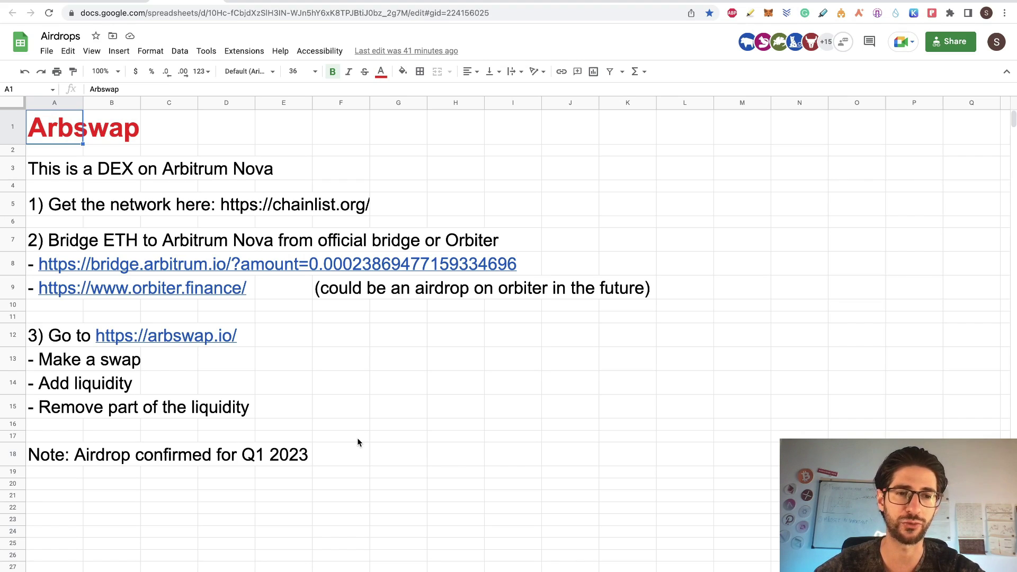
# Step: Switch to the tab with the Arbswap Discord questions channel
pyautogui.hotkey('ctrl', 'Tab')
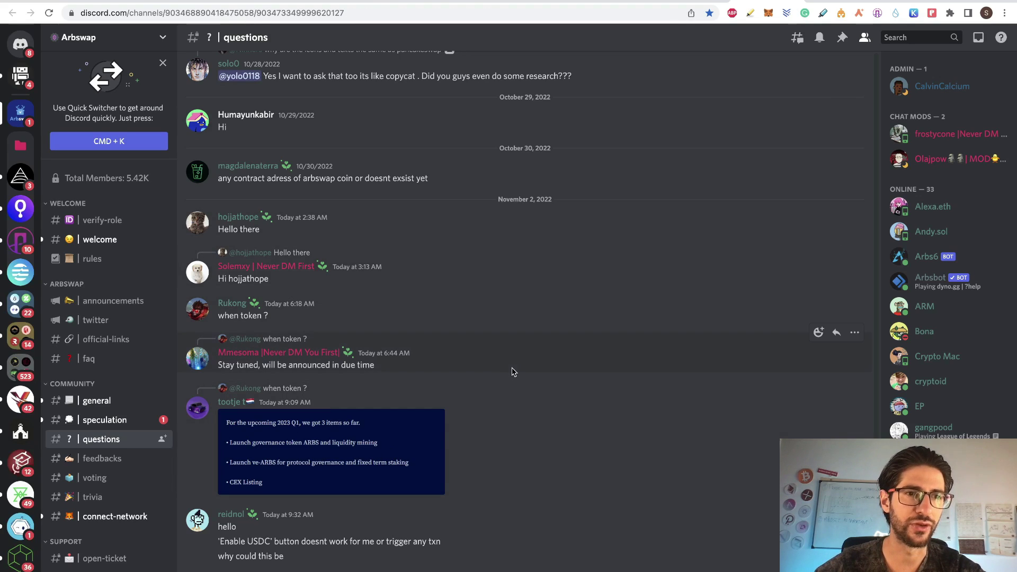
# Step: Enlarge the Q1 2023 roadmap image to read it, close it, then go to Twitter
pyautogui.click(361, 440)
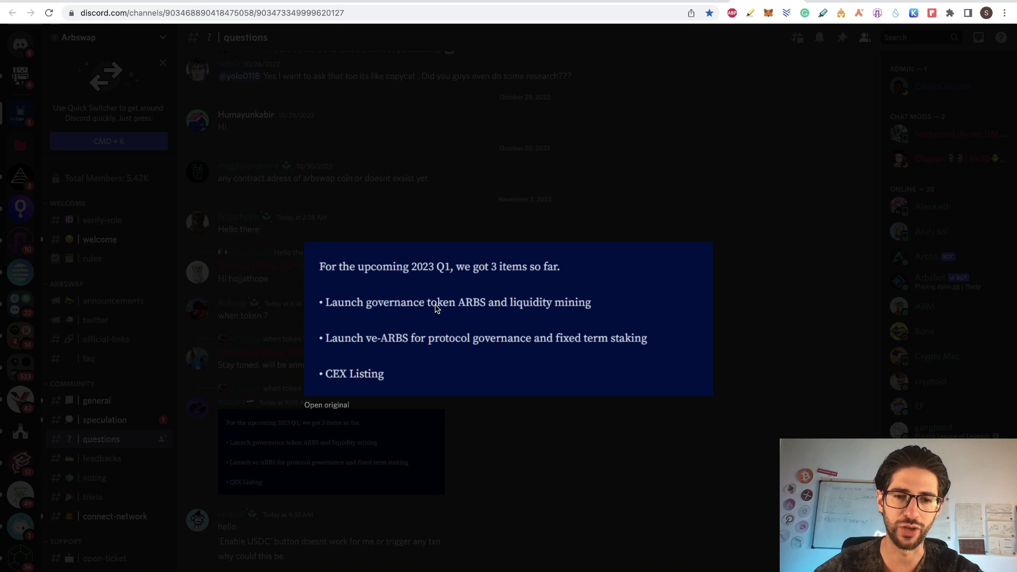
pyautogui.click(577, 211)
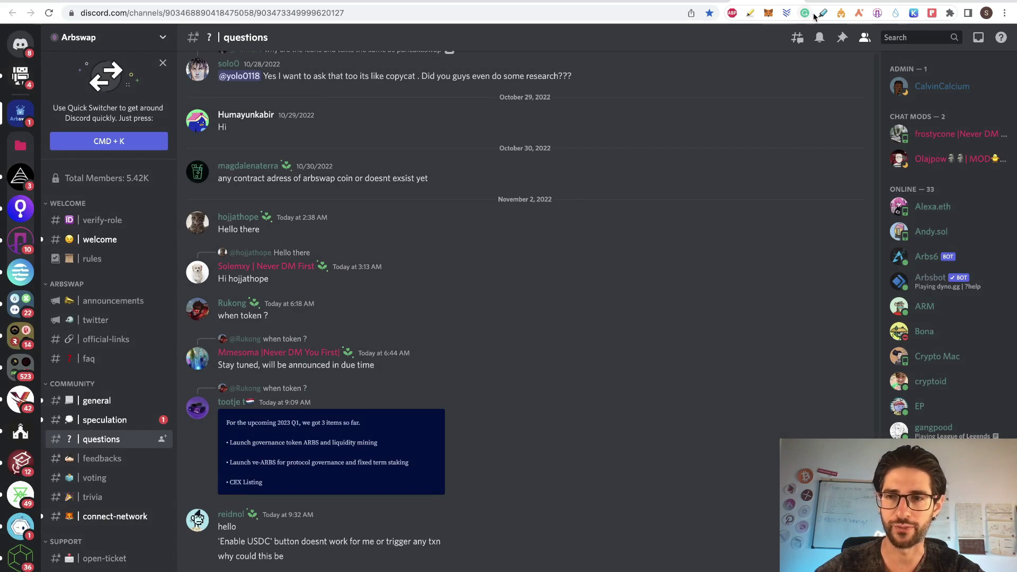
pyautogui.click(831, 1)
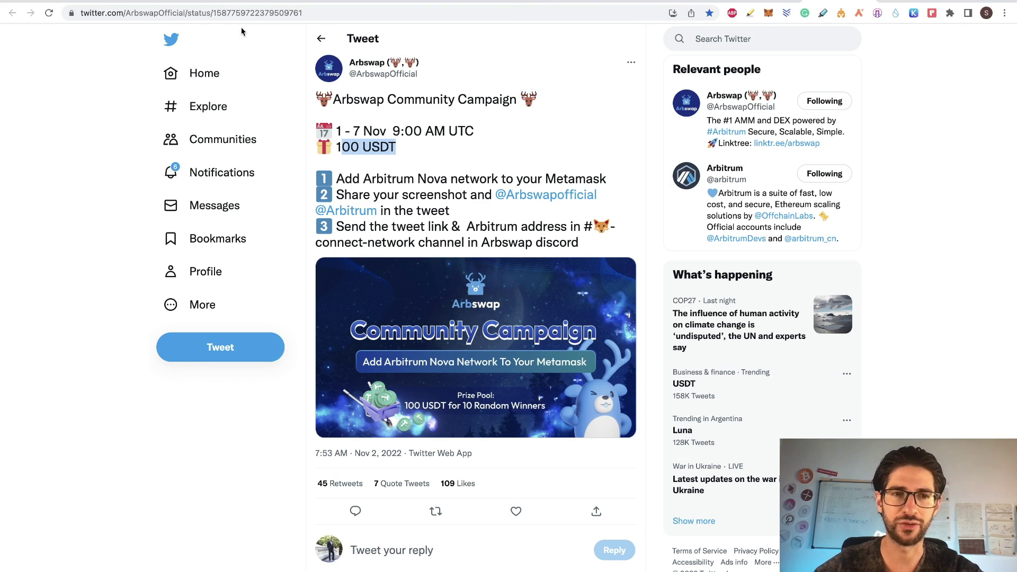
# Step: Pass through the Airdrops spreadsheet and switch to the arbswap.io home page
pyautogui.click(186, 2)
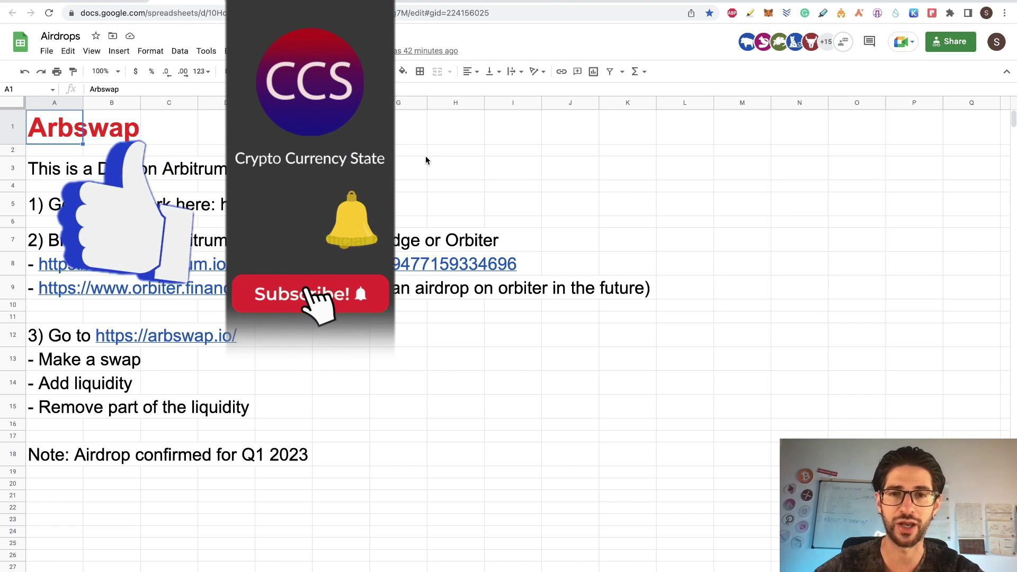
pyautogui.click(548, 3)
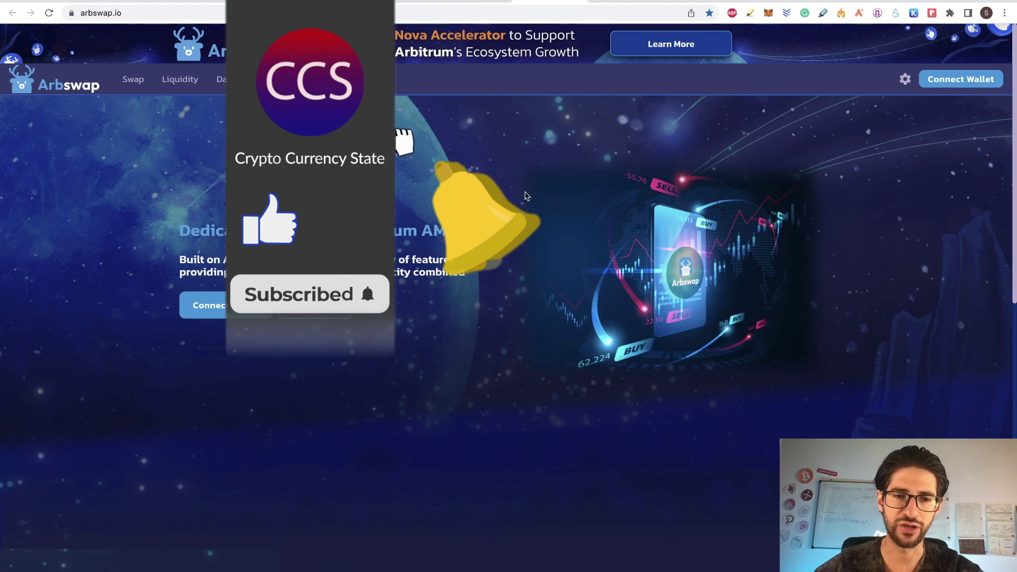
# Step: Connect the MetaMask wallet to Arbswap and grant it account access
pyautogui.click(969, 79)
pyautogui.click(460, 268)
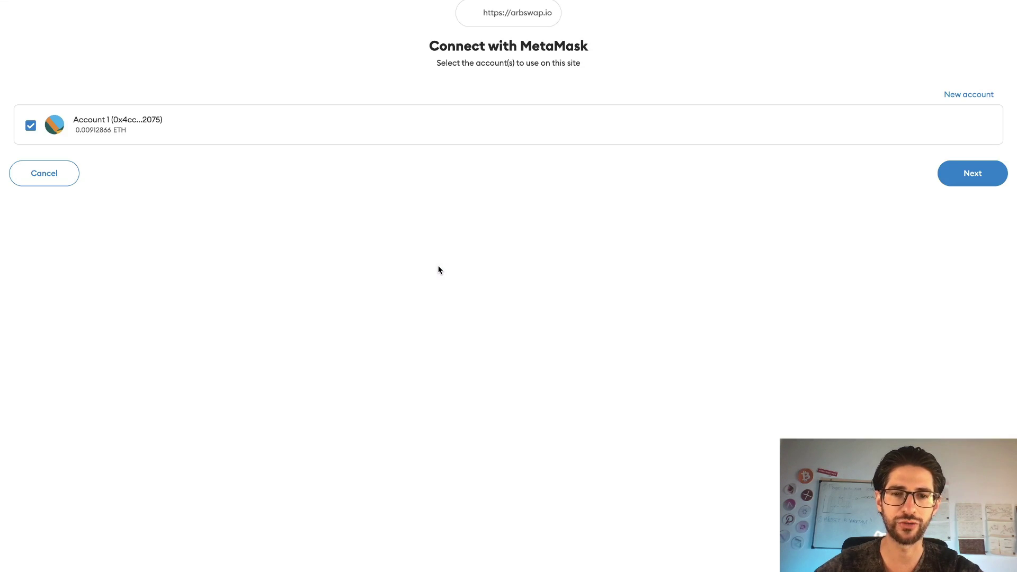
pyautogui.click(976, 173)
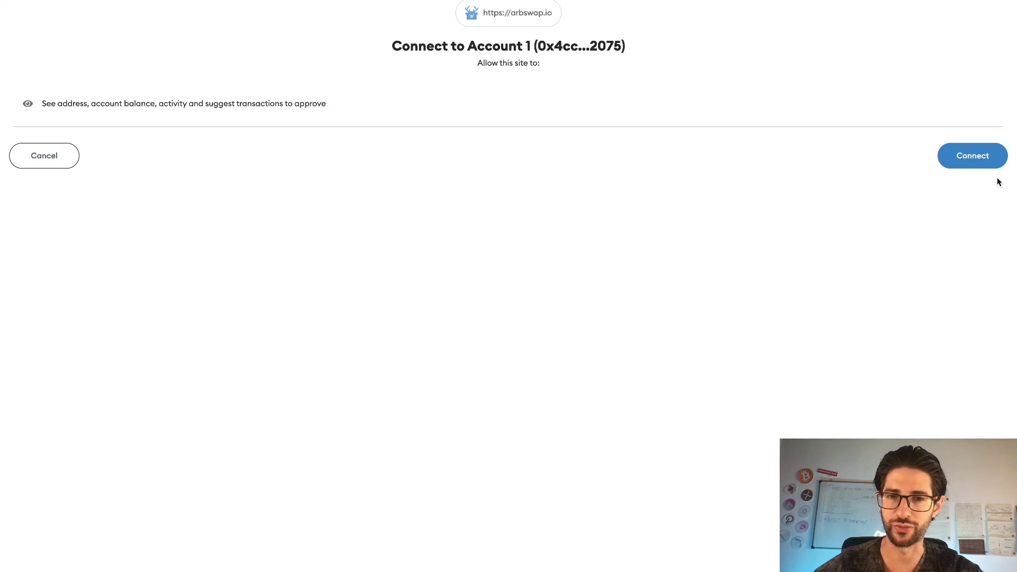
pyautogui.click(995, 158)
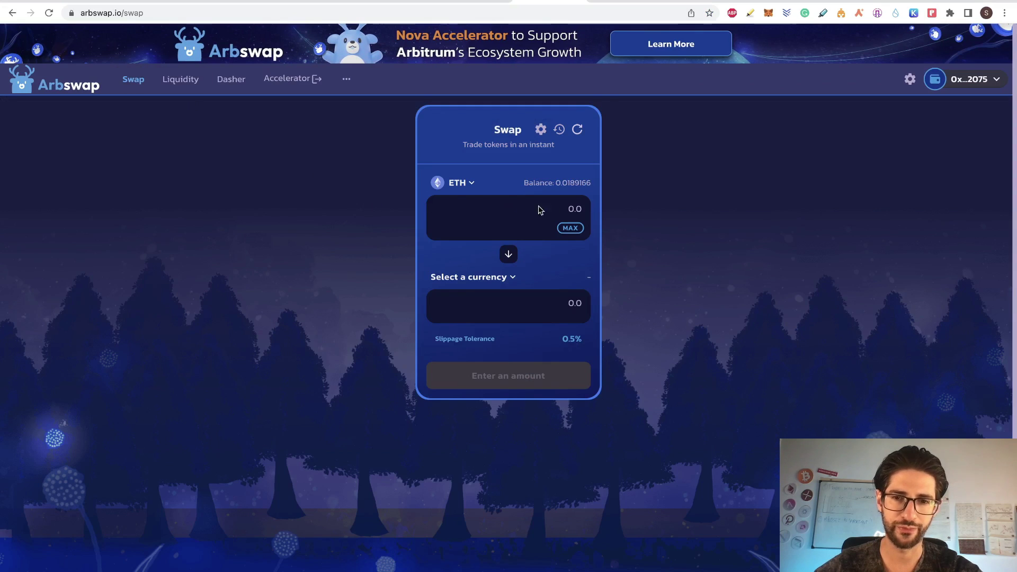
# Step: Set up an ETH to USDC swap of 0.0002 ETH for about 0.310103 USDC
pyautogui.click(512, 278)
pyautogui.click(456, 281)
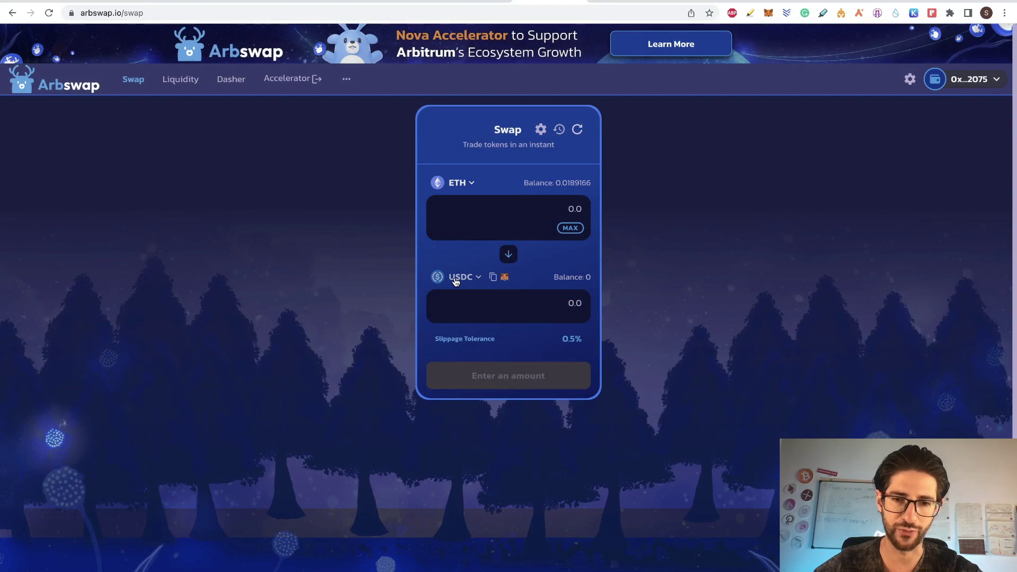
pyautogui.click(568, 233)
pyautogui.moveTo(501, 209); pyautogui.dragTo(636, 248)
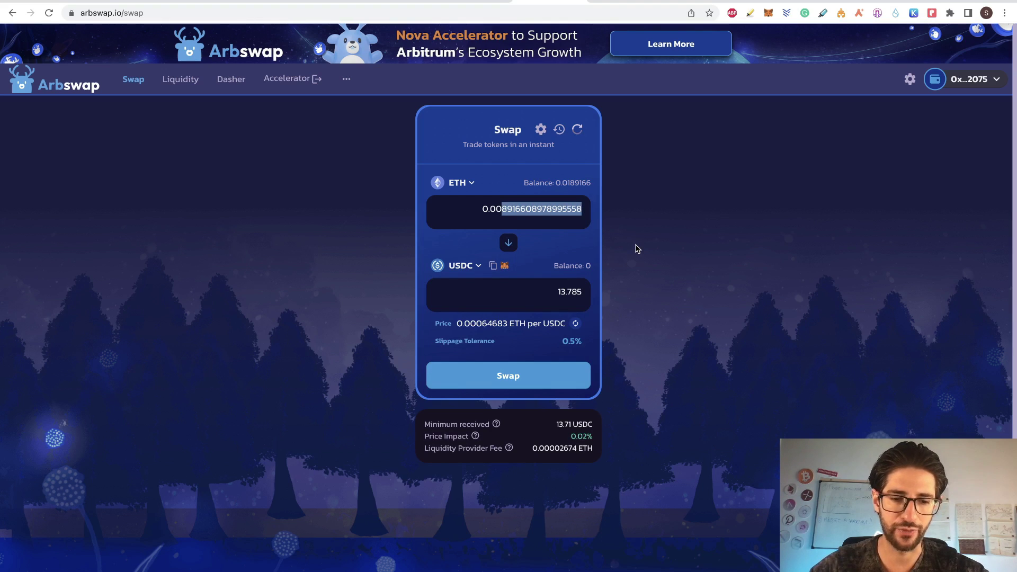
pyautogui.write('02')
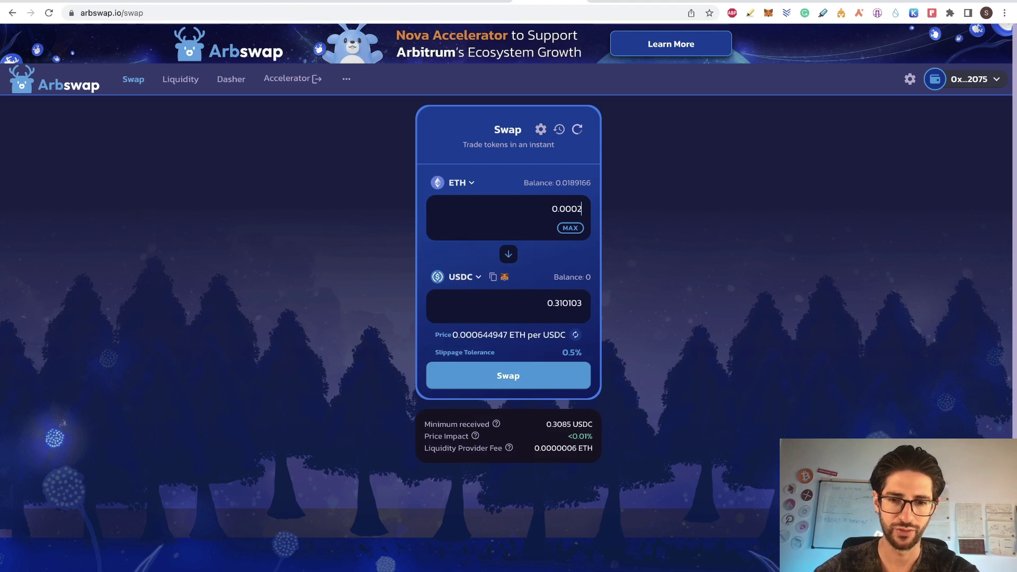
# Step: Execute the 0.0002 ETH to USDC swap and confirm it in MetaMask
pyautogui.click(550, 376)
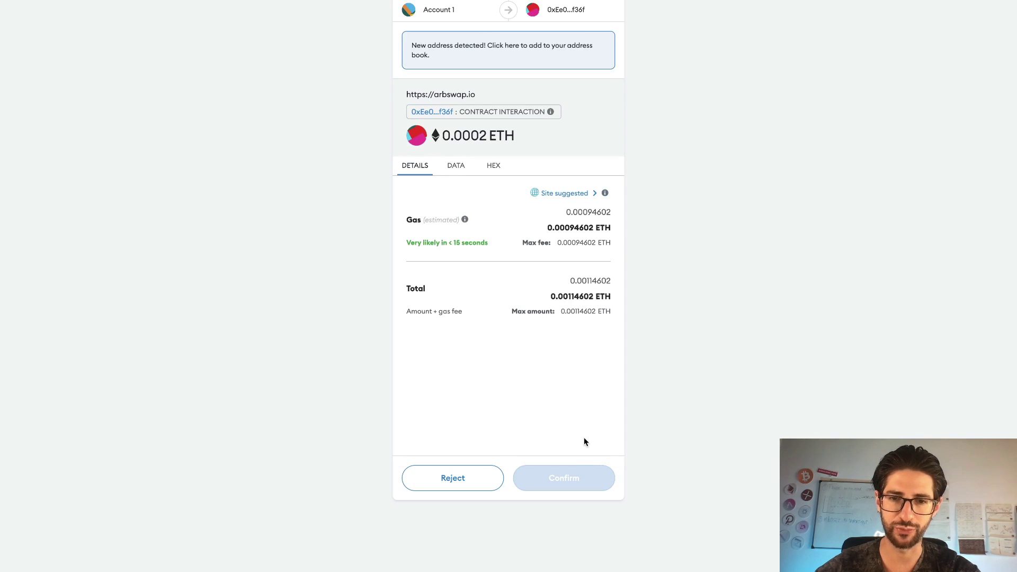
pyautogui.click(587, 479)
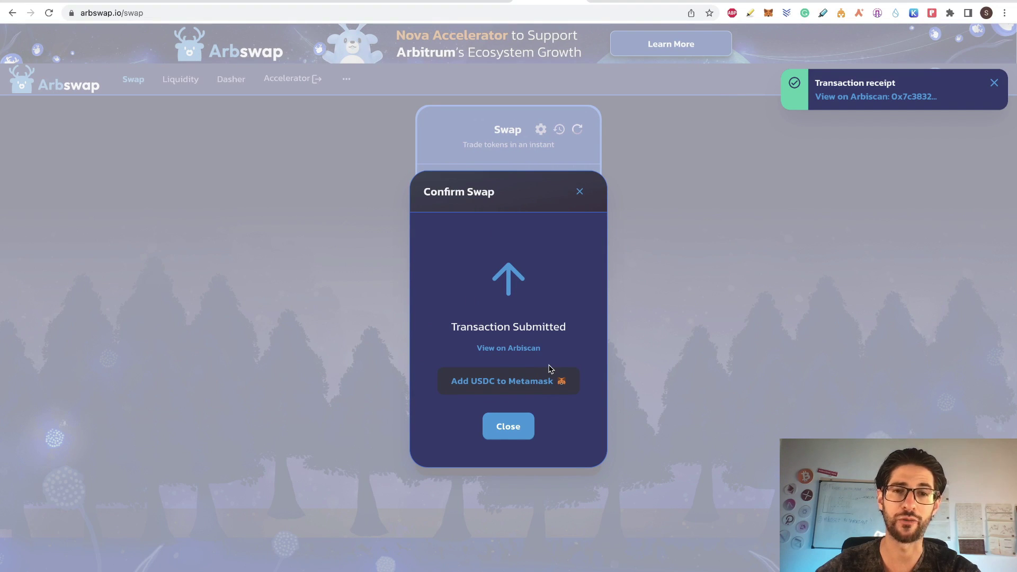
pyautogui.click(521, 439)
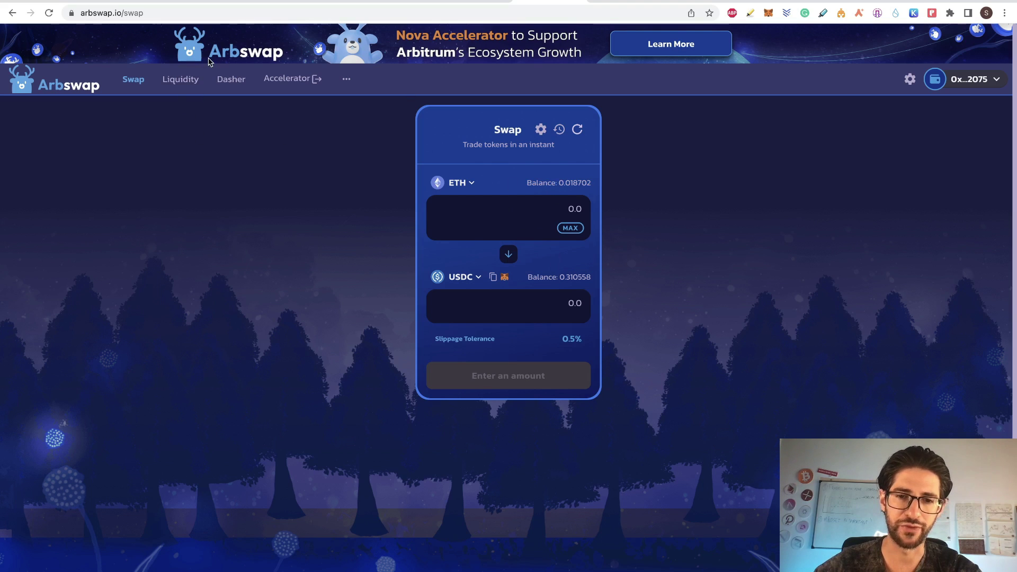
# Step: Start an ETH/USDC liquidity deposit with the full 0.310558 USDC and approve USDC spending
pyautogui.click(175, 86)
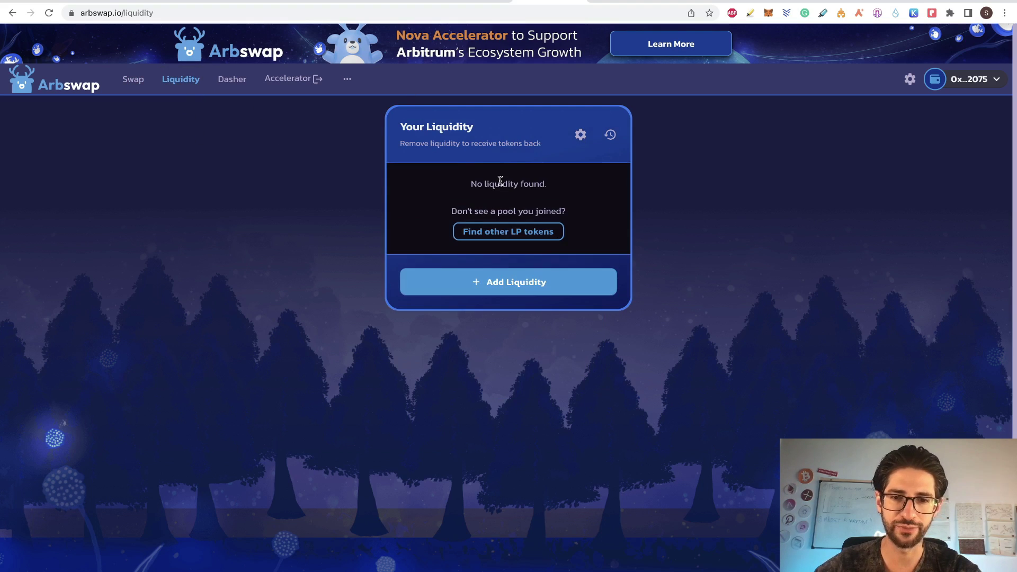
pyautogui.click(580, 286)
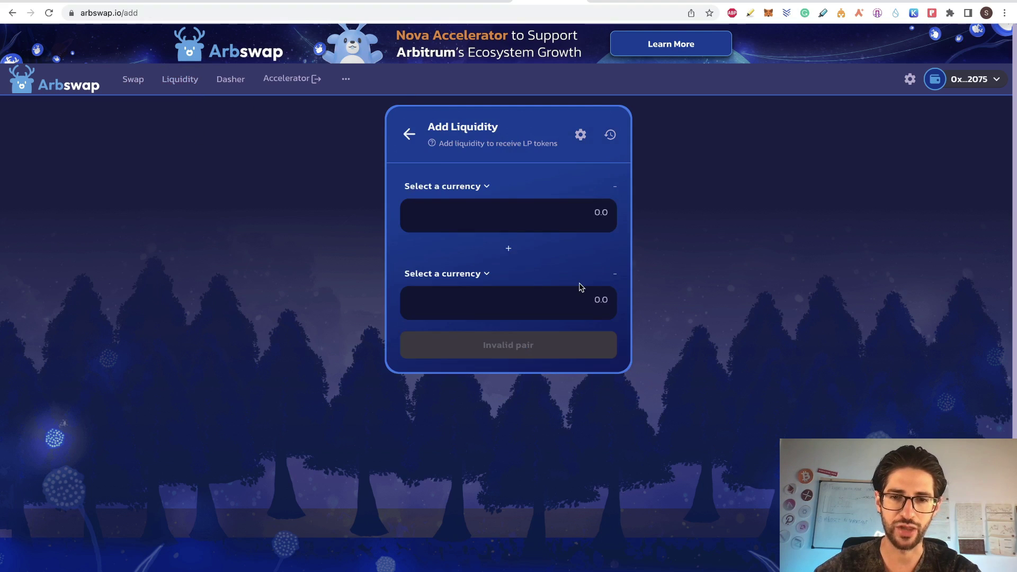
pyautogui.click(483, 274)
pyautogui.click(450, 304)
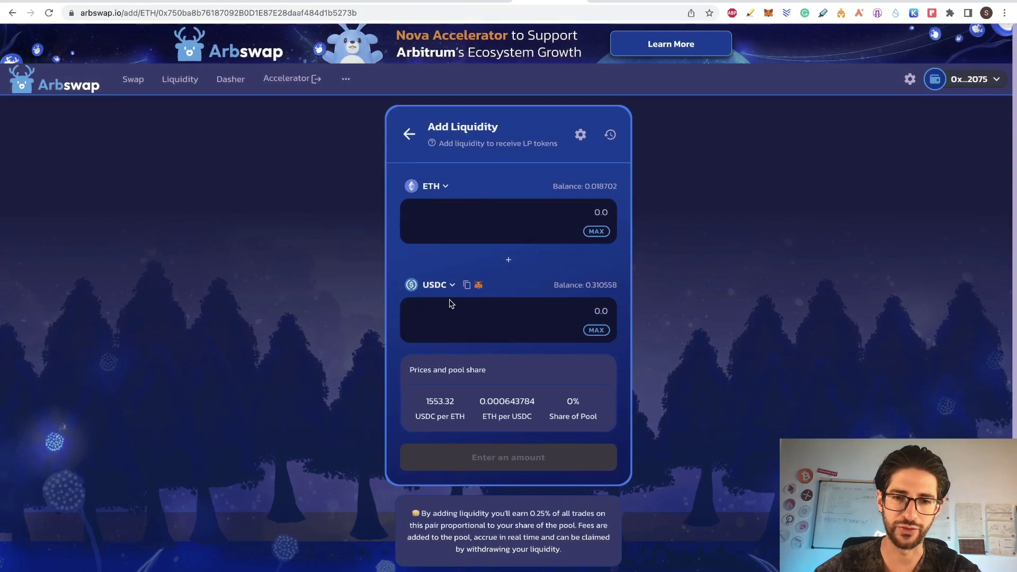
pyautogui.click(597, 331)
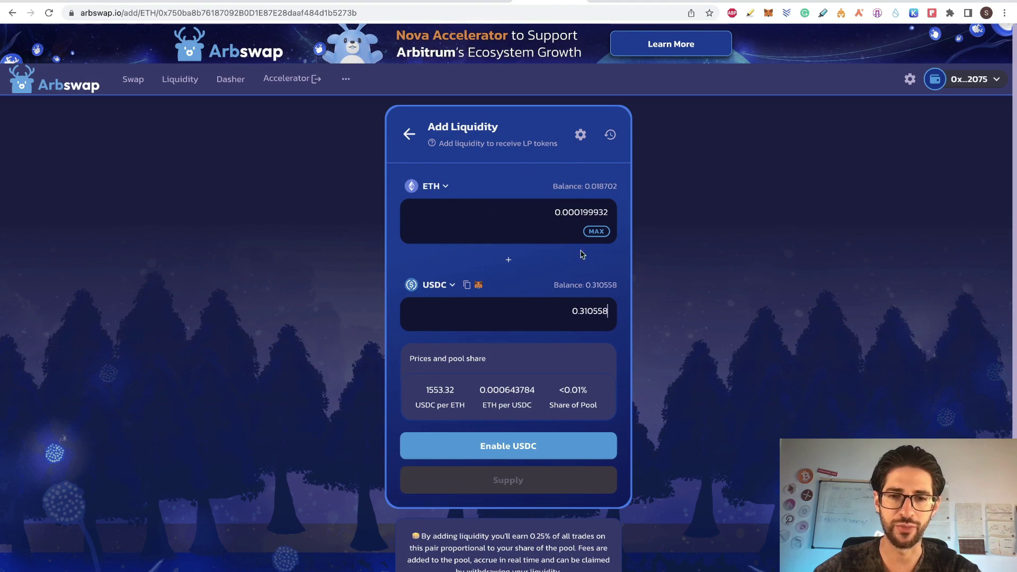
pyautogui.click(544, 446)
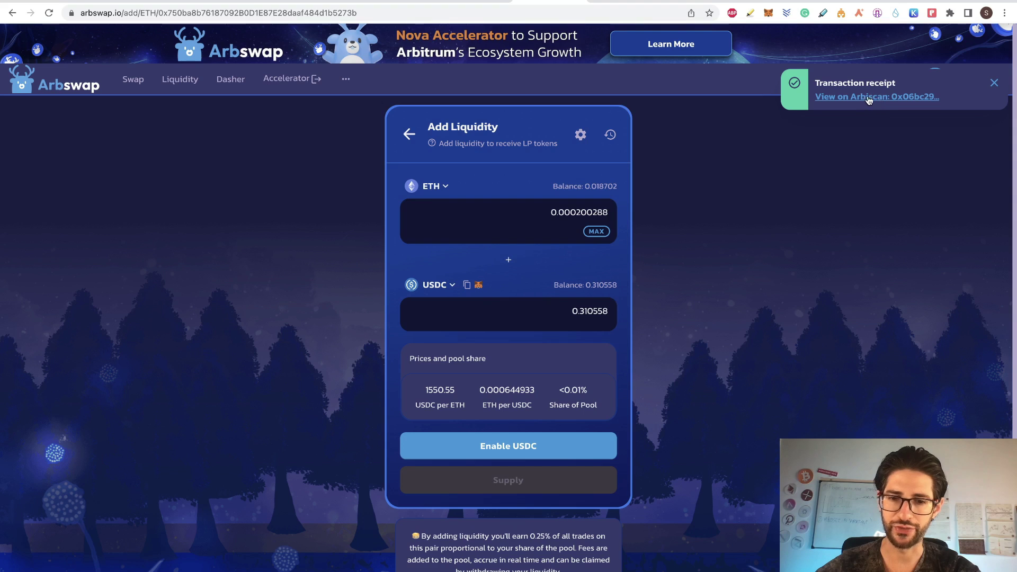
# Step: Open the USDC approval transaction in the Arbitrum Nova BlockScout explorer
pyautogui.click(868, 98)
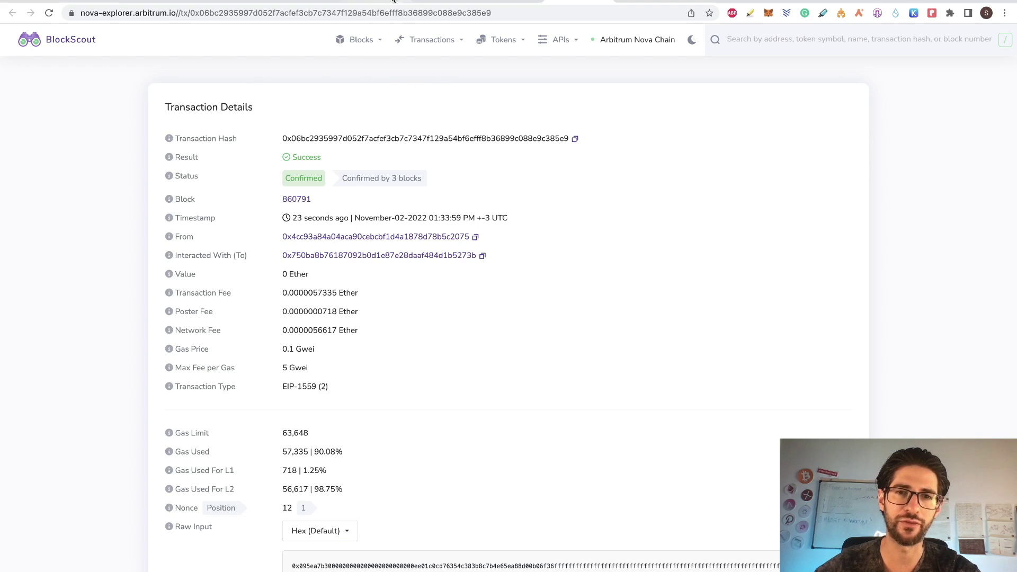
# Step: Supply about 0.0002 ETH and 0.310558 USDC to the ETH/USDC pool, confirming in MetaMask
pyautogui.click(511, 2)
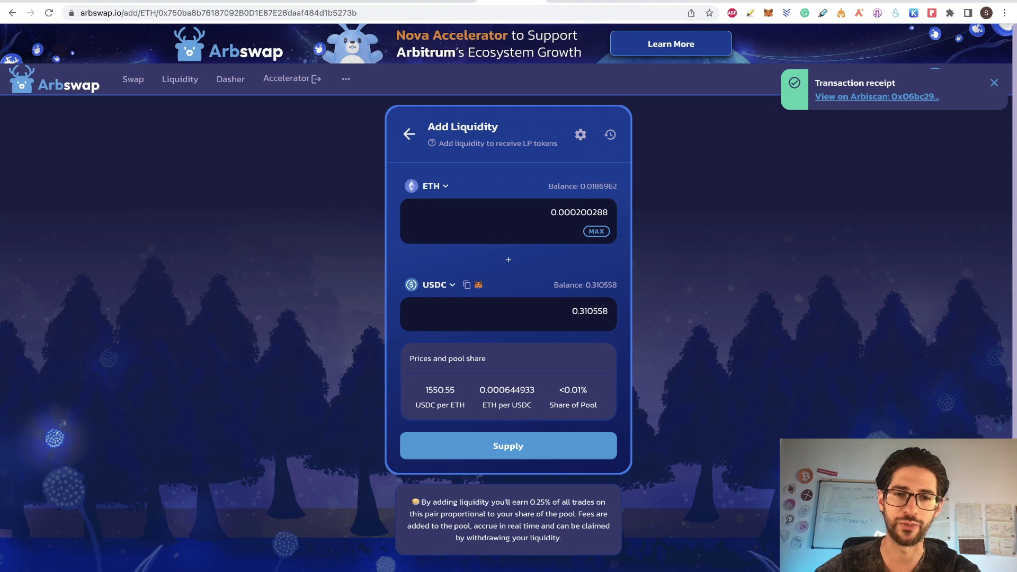
pyautogui.click(528, 451)
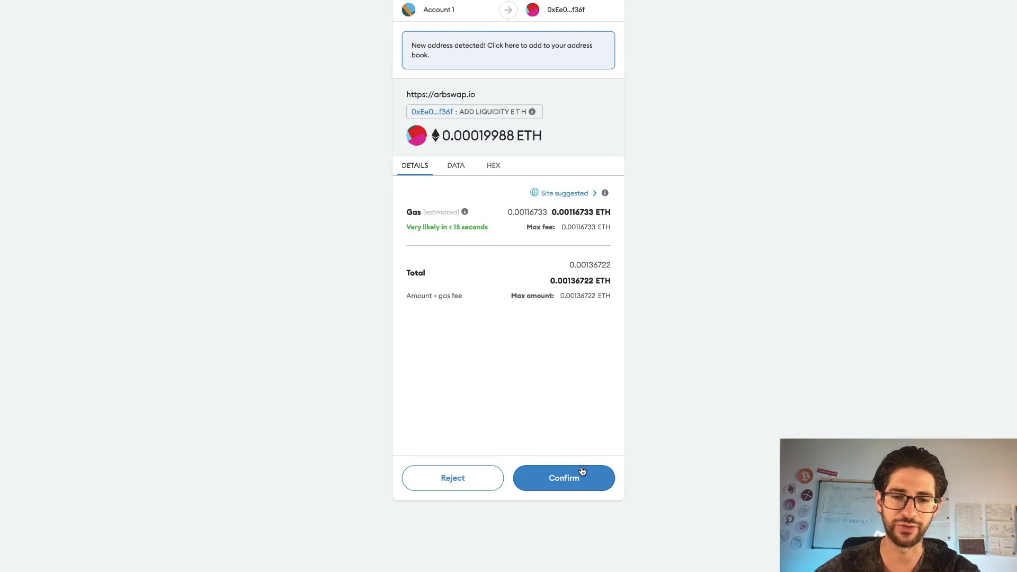
pyautogui.click(586, 478)
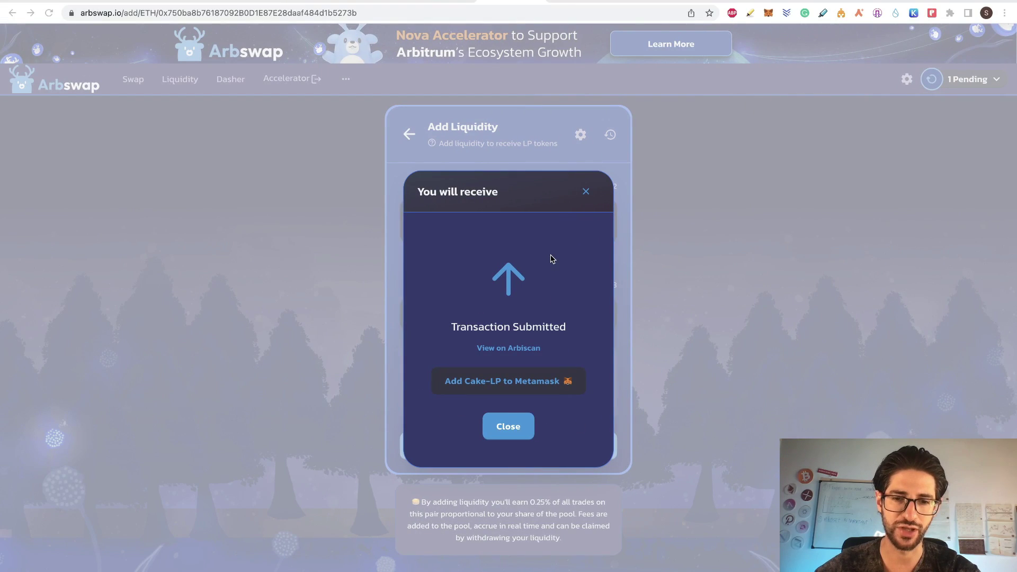
pyautogui.click(509, 427)
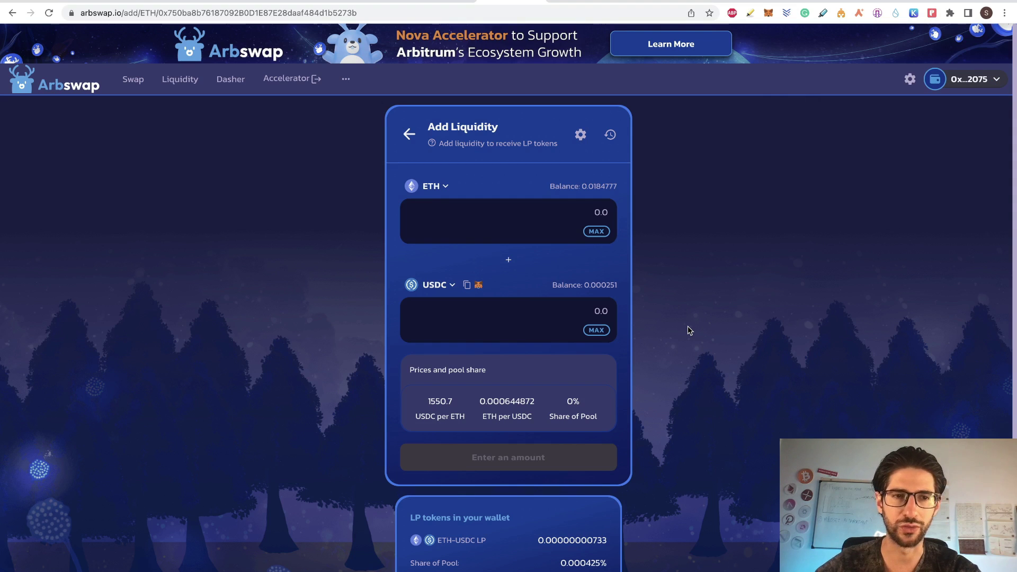
pyautogui.scroll(-5, 689, 331)
pyautogui.scroll(5, 688, 330)
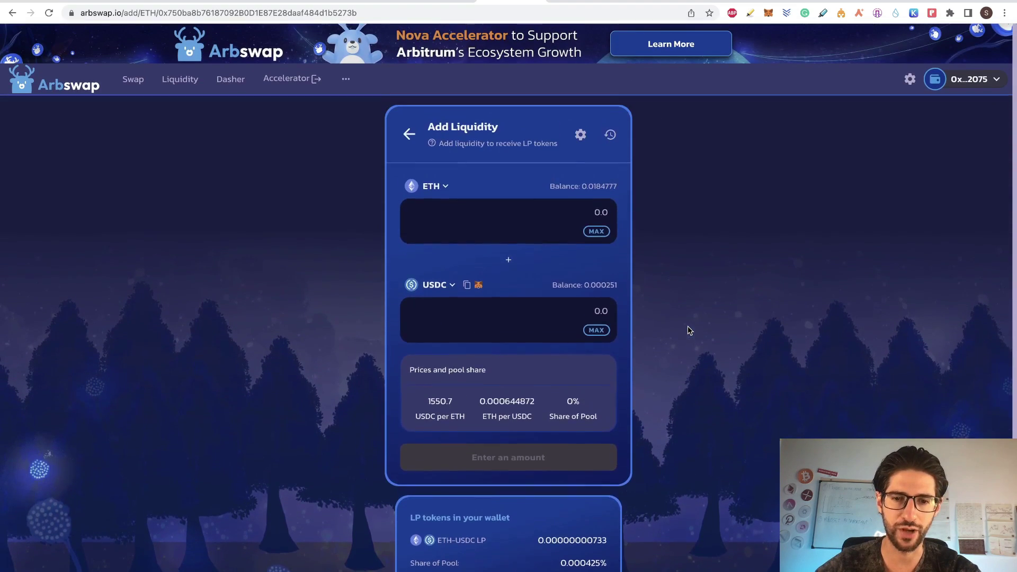
pyautogui.scroll(-1, 688, 330)
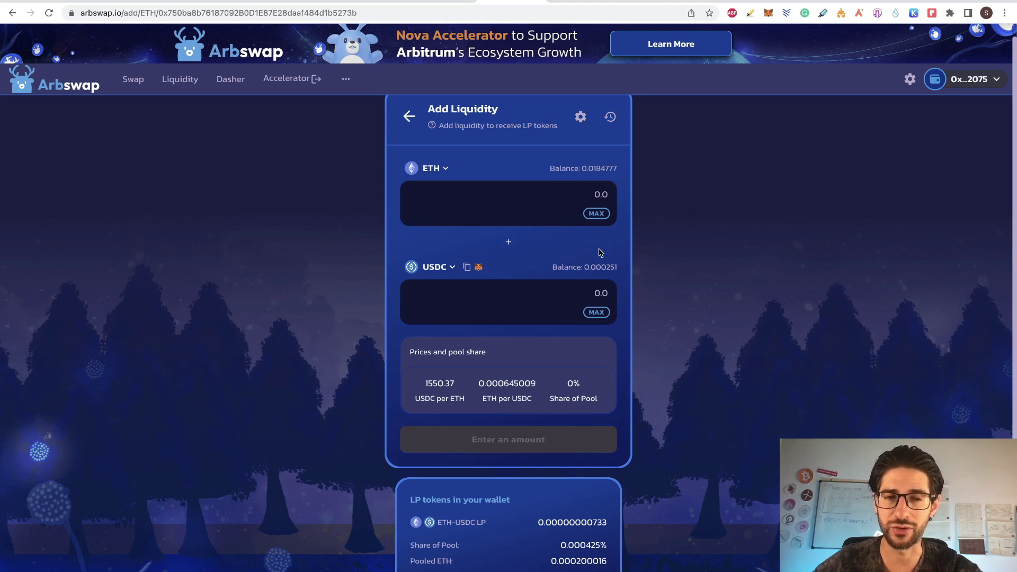
# Step: Remove 75% of the ETH/USDC liquidity position and return to the positions overview
pyautogui.press('super+bracketleft')
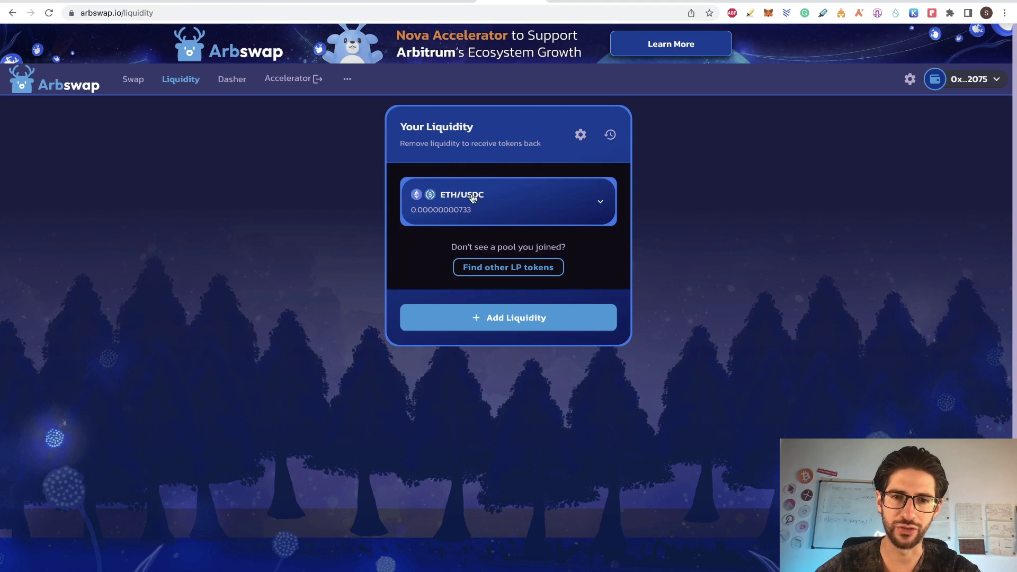
pyautogui.click(527, 198)
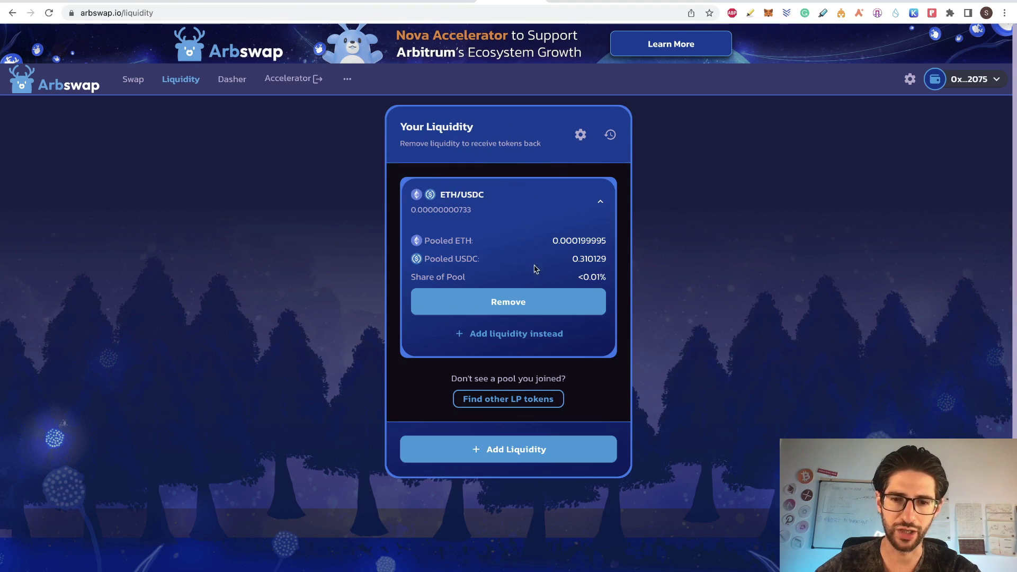
pyautogui.click(537, 312)
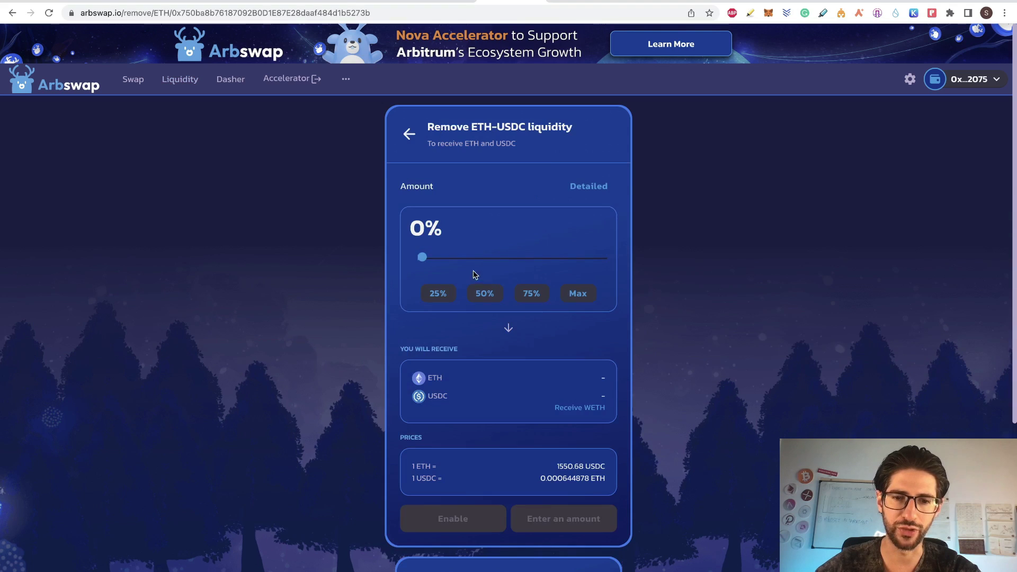
pyautogui.moveTo(422, 257); pyautogui.dragTo(557, 259)
pyautogui.click(477, 521)
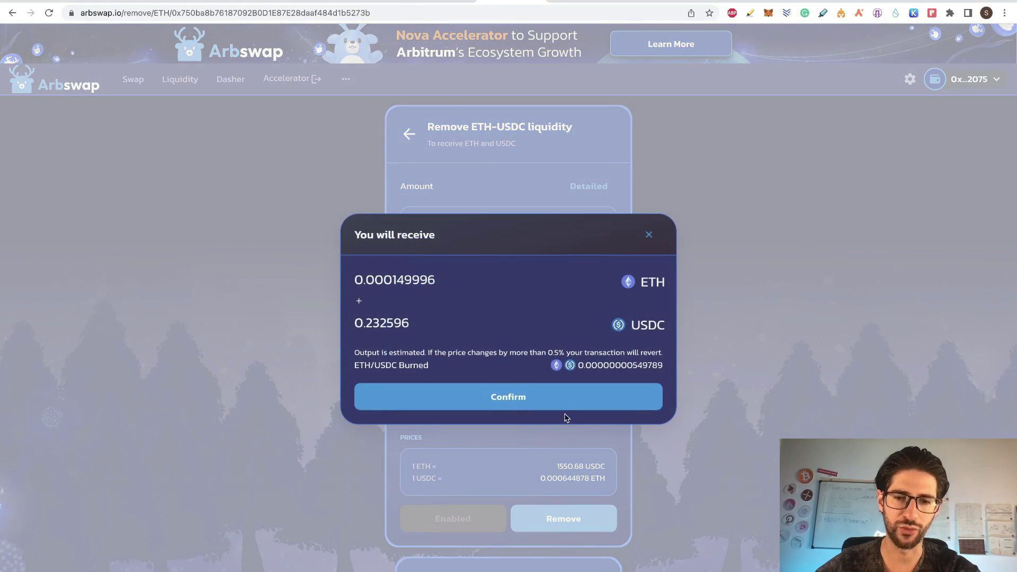
pyautogui.click(566, 397)
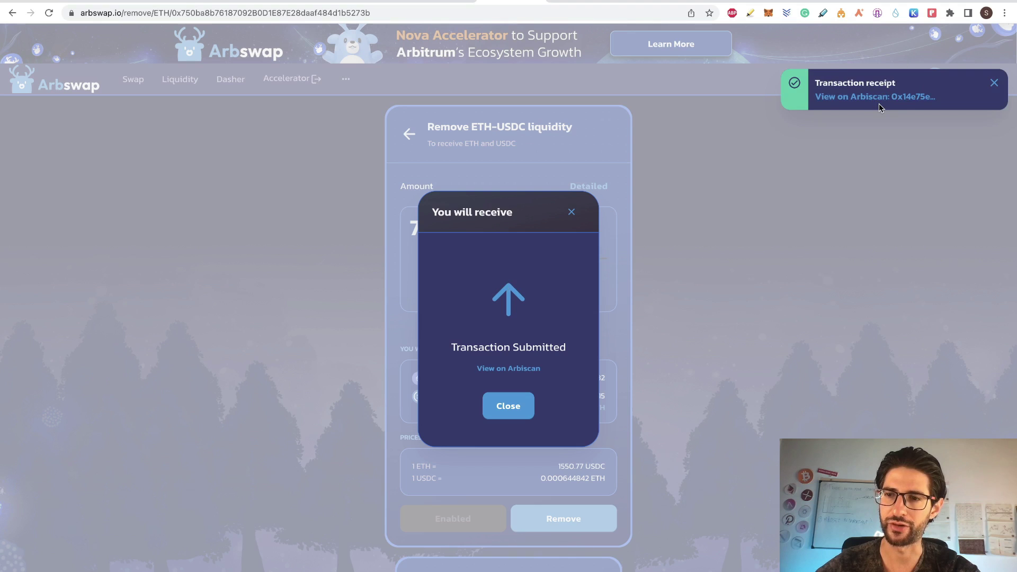
pyautogui.click(522, 406)
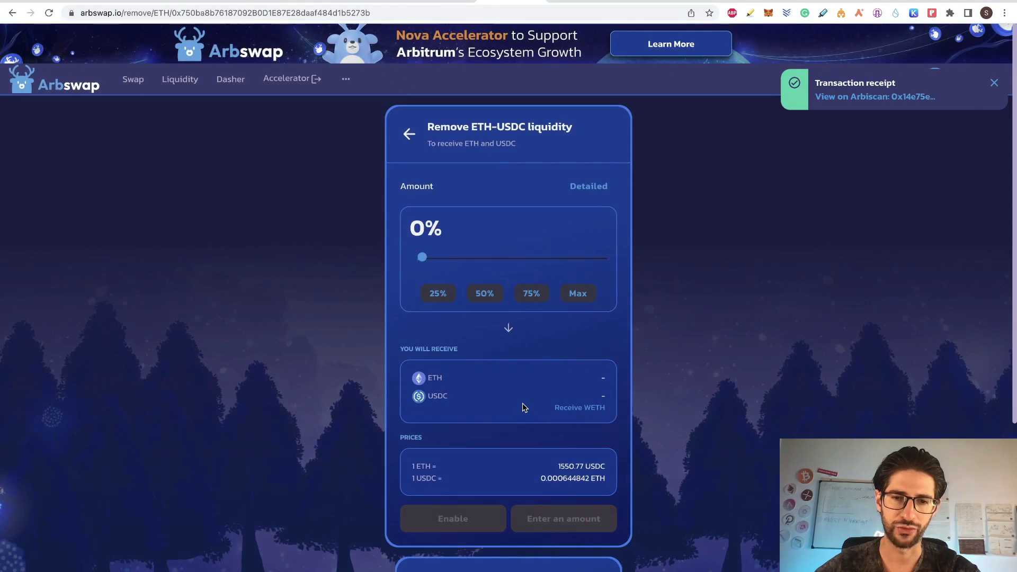
pyautogui.click(409, 134)
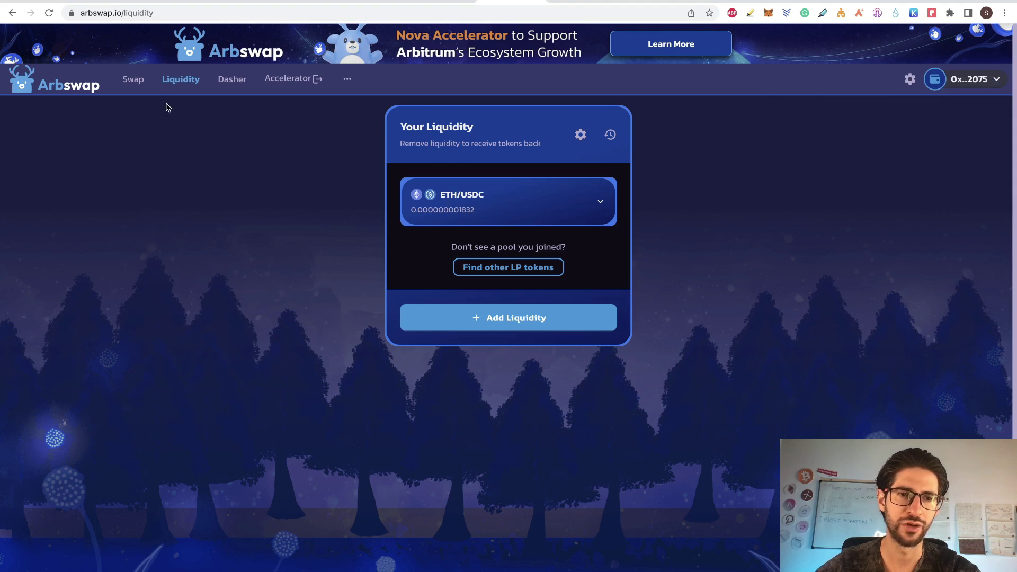
# Step: Flip between the Swap and Liquidity pages, view the Dasher sale, then open the Nova Accelerator article
pyautogui.click(134, 80)
pyautogui.click(178, 83)
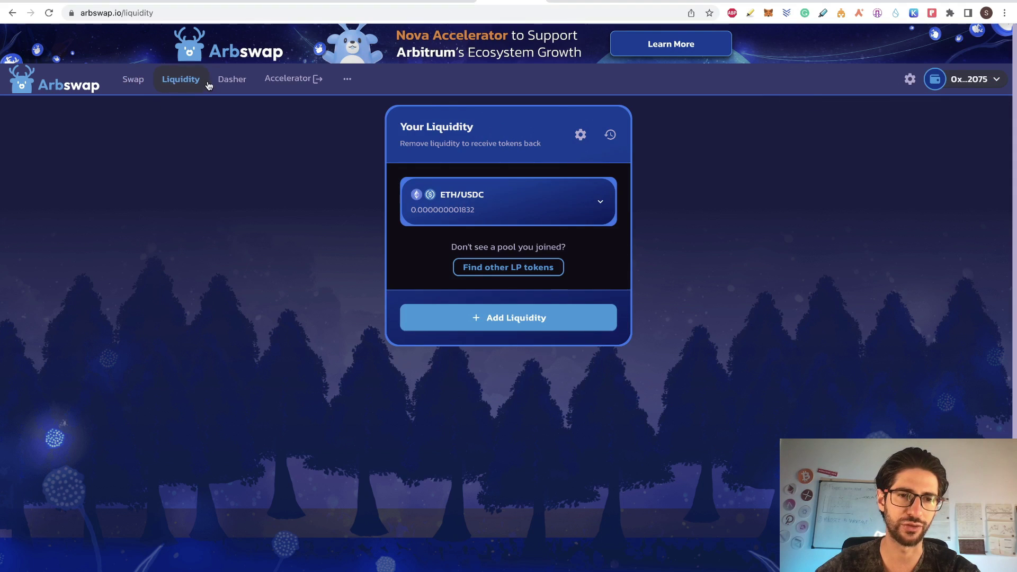
pyautogui.click(149, 81)
pyautogui.click(178, 83)
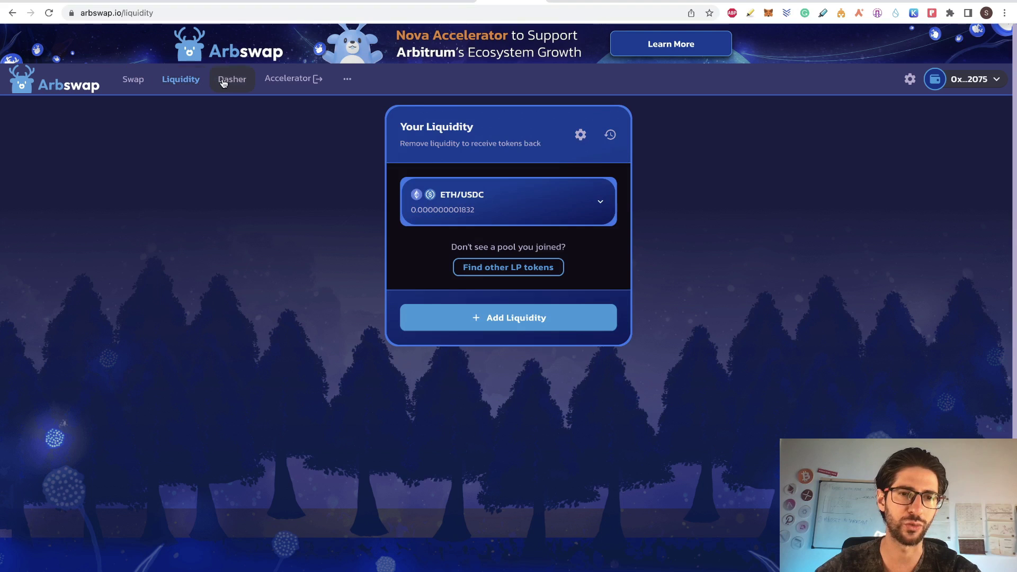
pyautogui.click(236, 84)
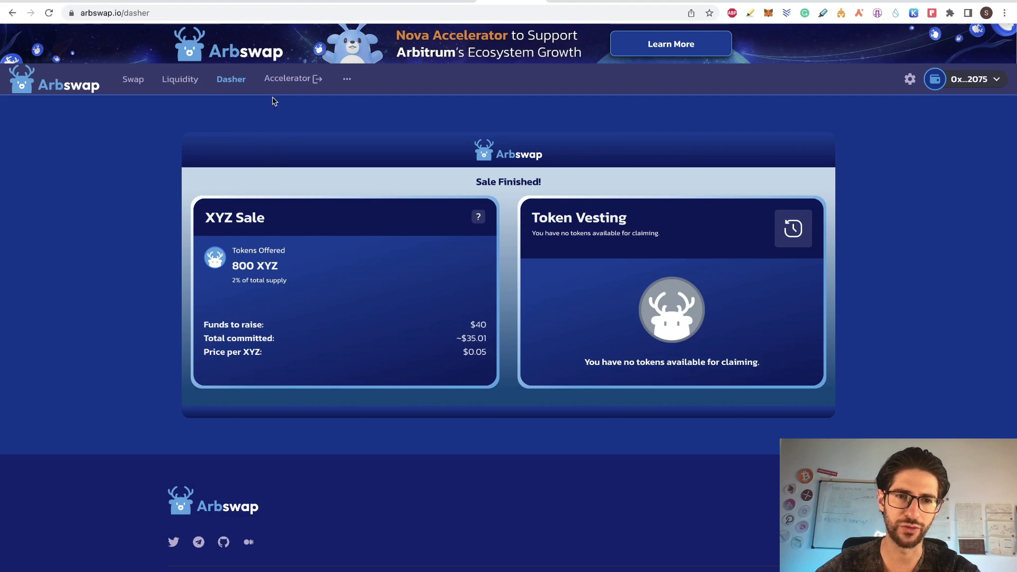
pyautogui.click(281, 87)
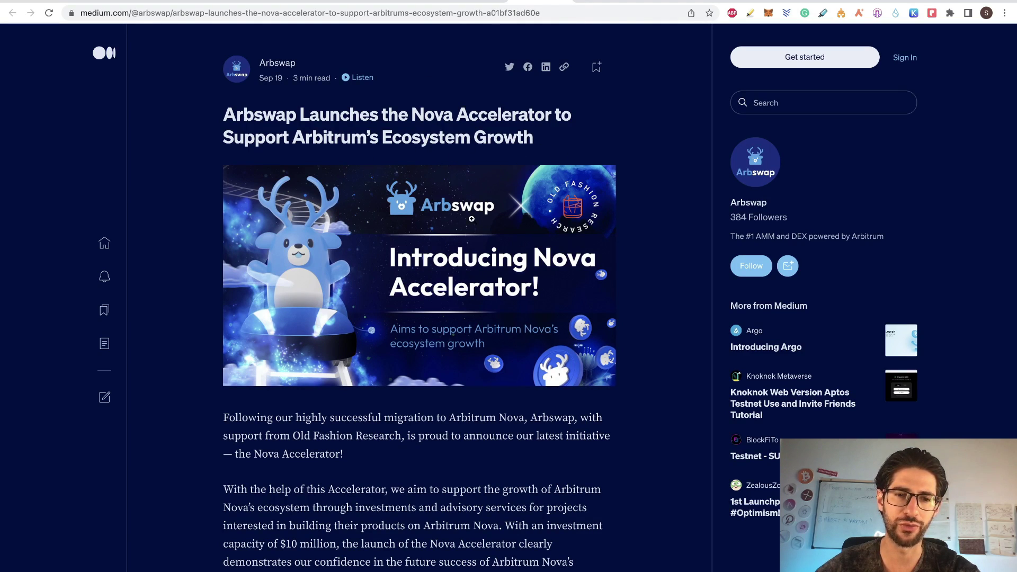
# Step: Go back to the Airdrops Google Sheets tab listing the Arbswap steps
pyautogui.moveTo(473, 21)
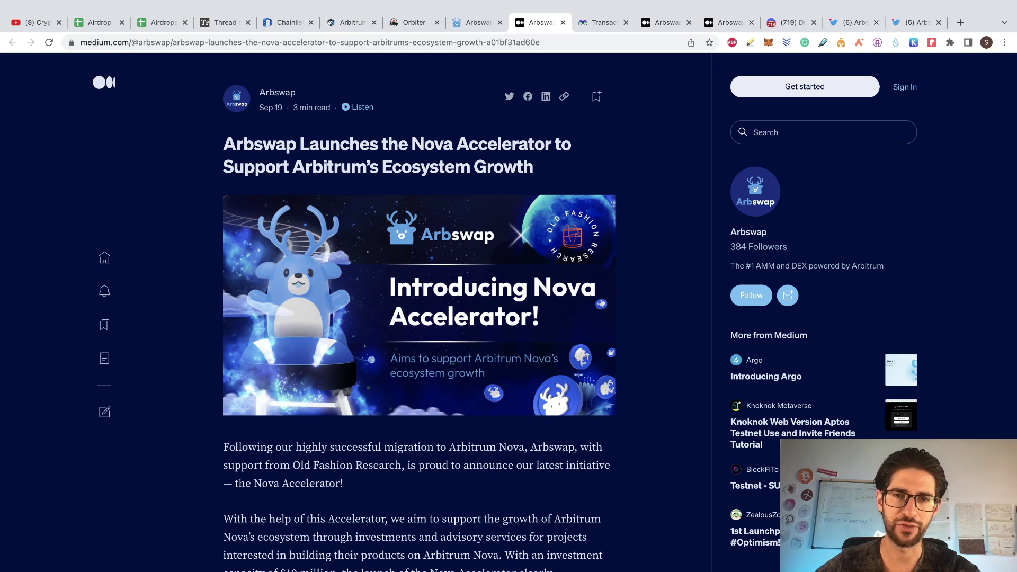
pyautogui.click(157, 22)
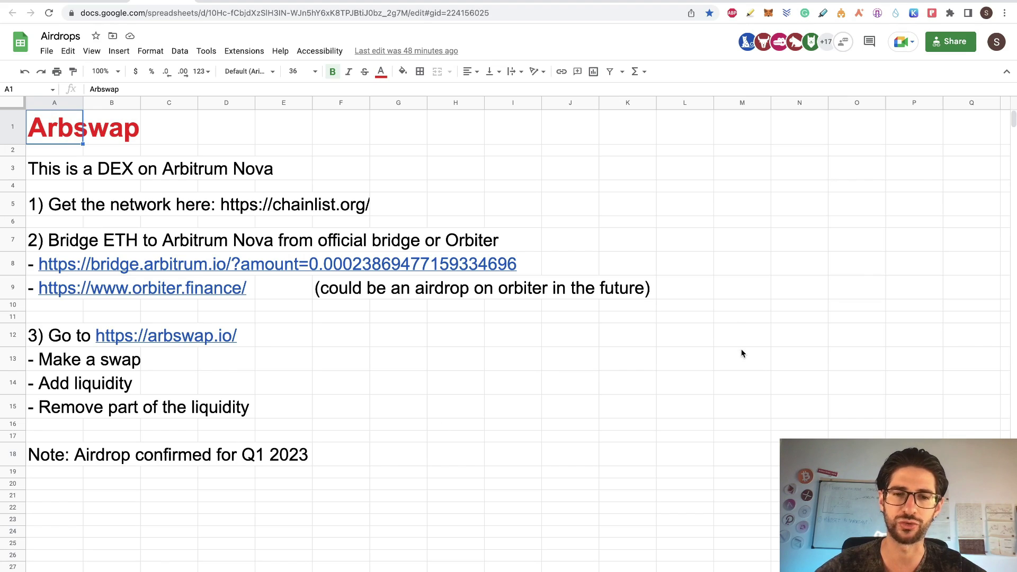
# Step: Switch to the Airdrop Organizer – Crypto Currency State spreadsheet with Ctrl+Tab
pyautogui.hotkey('ctrl', 'Tab')
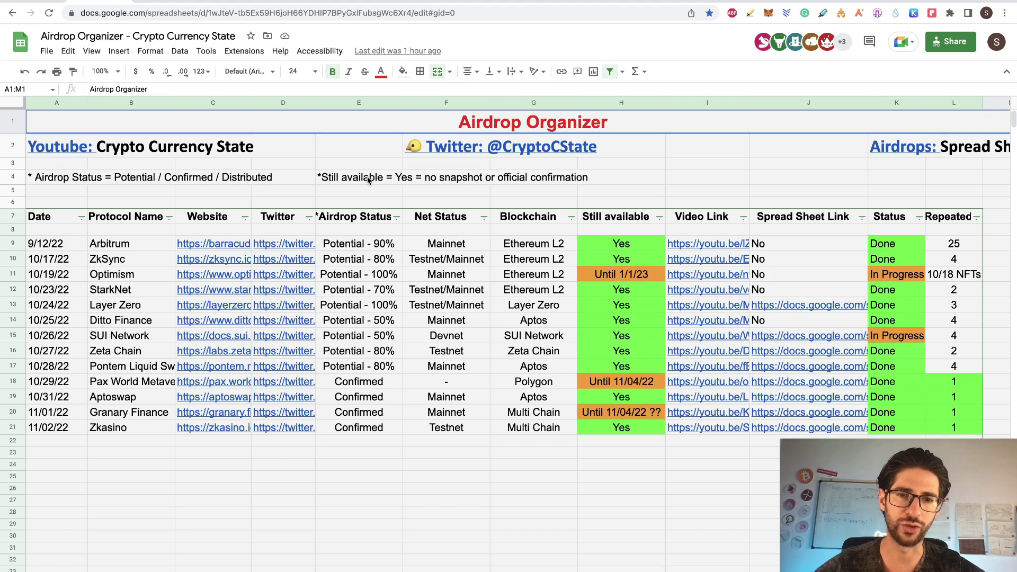